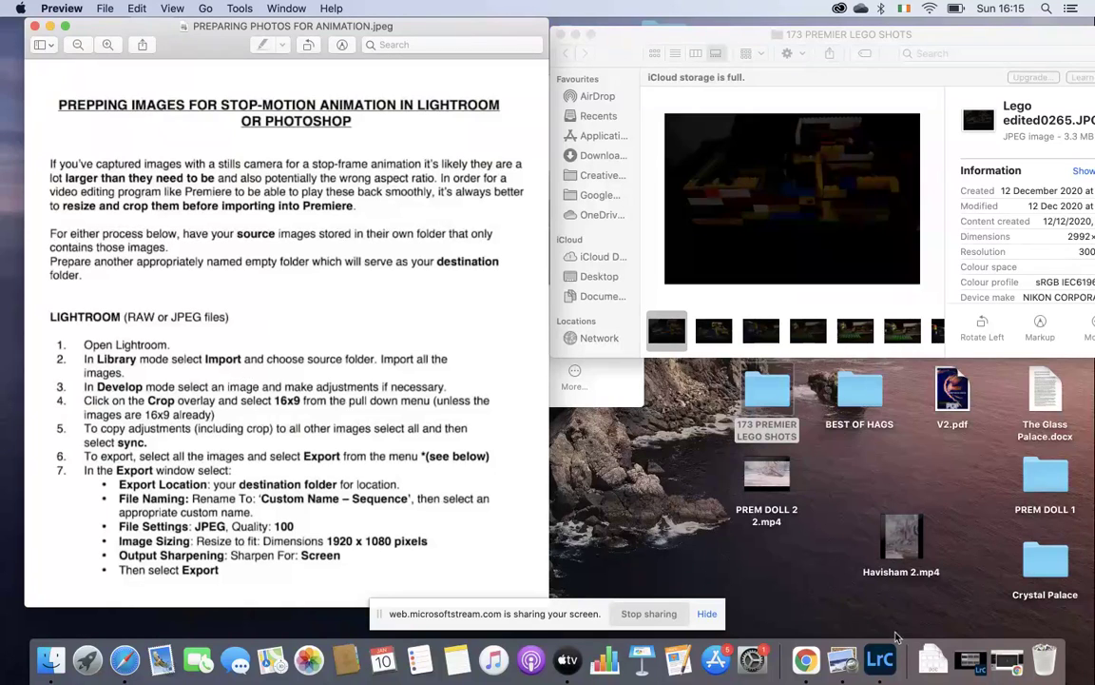
# - Bring up Lightroom Classic from the Dock, showing the Library with the doll stop folder
pyautogui.click(892, 666)
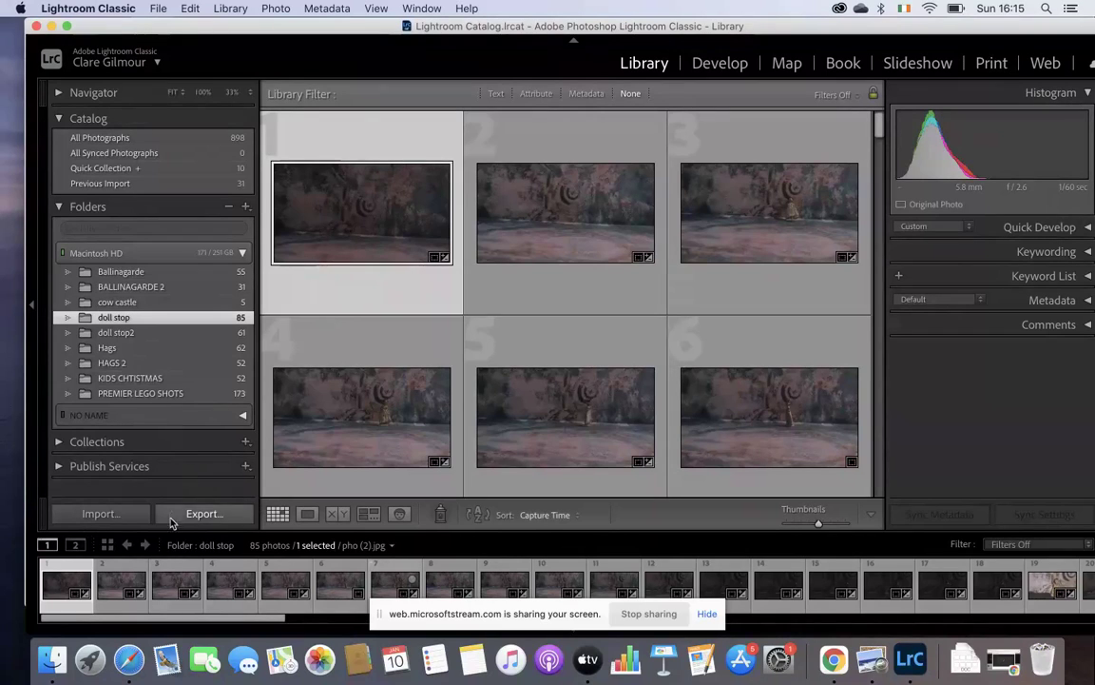
# - Import all 173 photos from the Desktop folder '173 PREMIER LEGO SHOTS' into the catalog
pyautogui.click(115, 518)
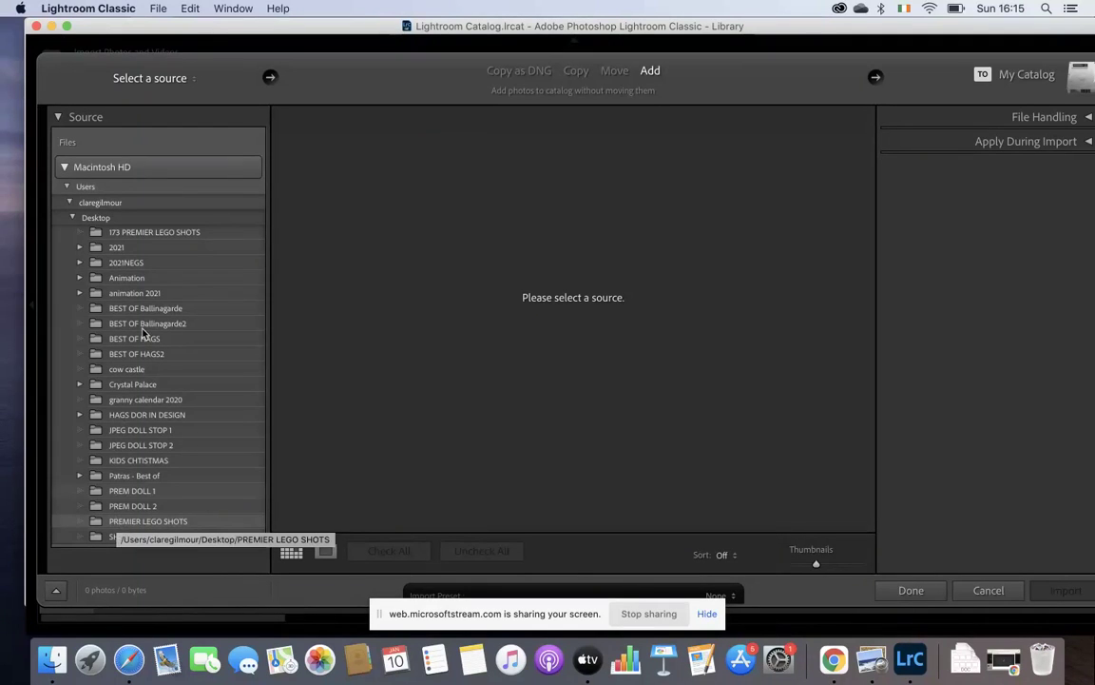
pyautogui.click(145, 234)
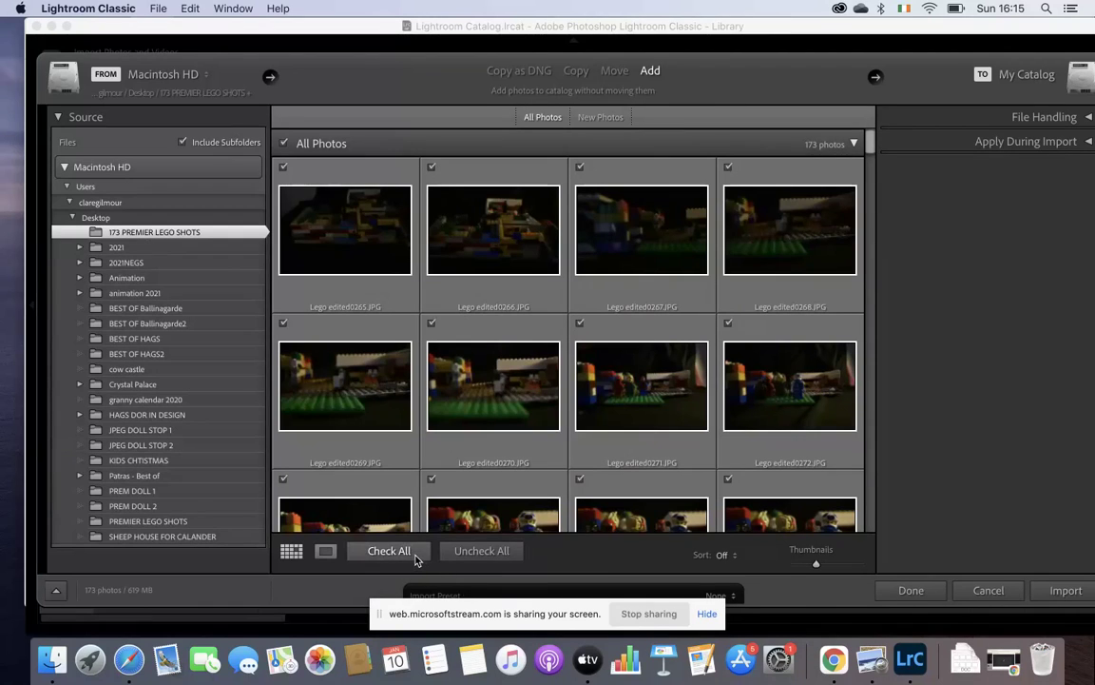
pyautogui.click(1065, 592)
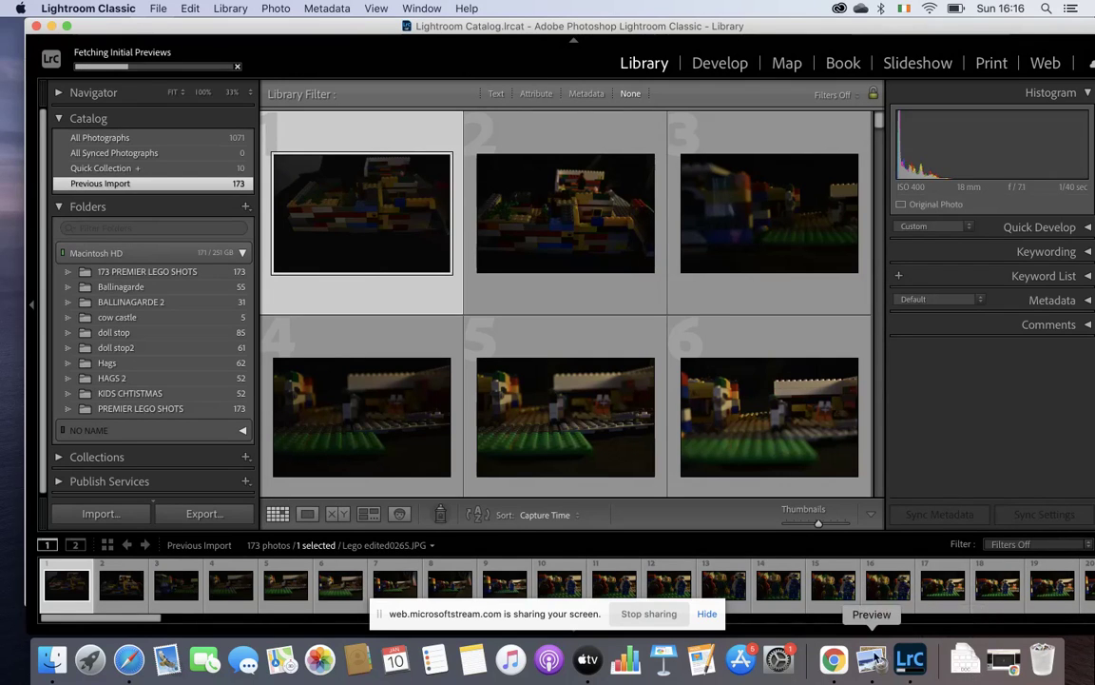
pyautogui.click(873, 658)
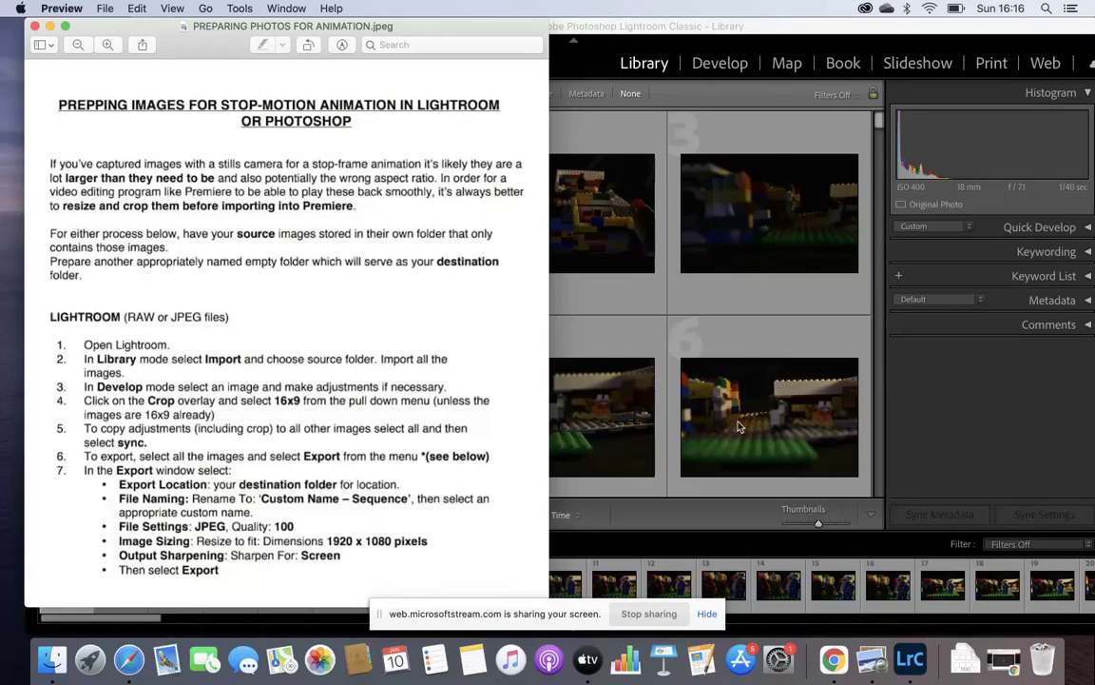
pyautogui.click(948, 464)
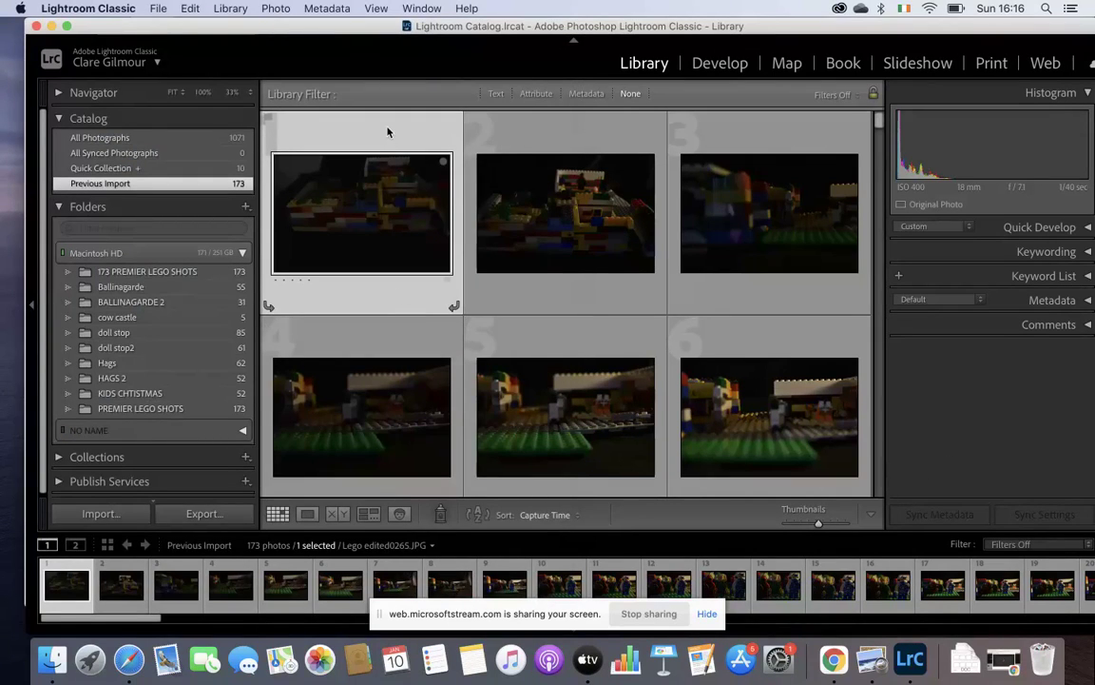
# - In Develop, crop the first Lego frame to 16 x 9, shifting the photo slightly within the crop
pyautogui.click(720, 64)
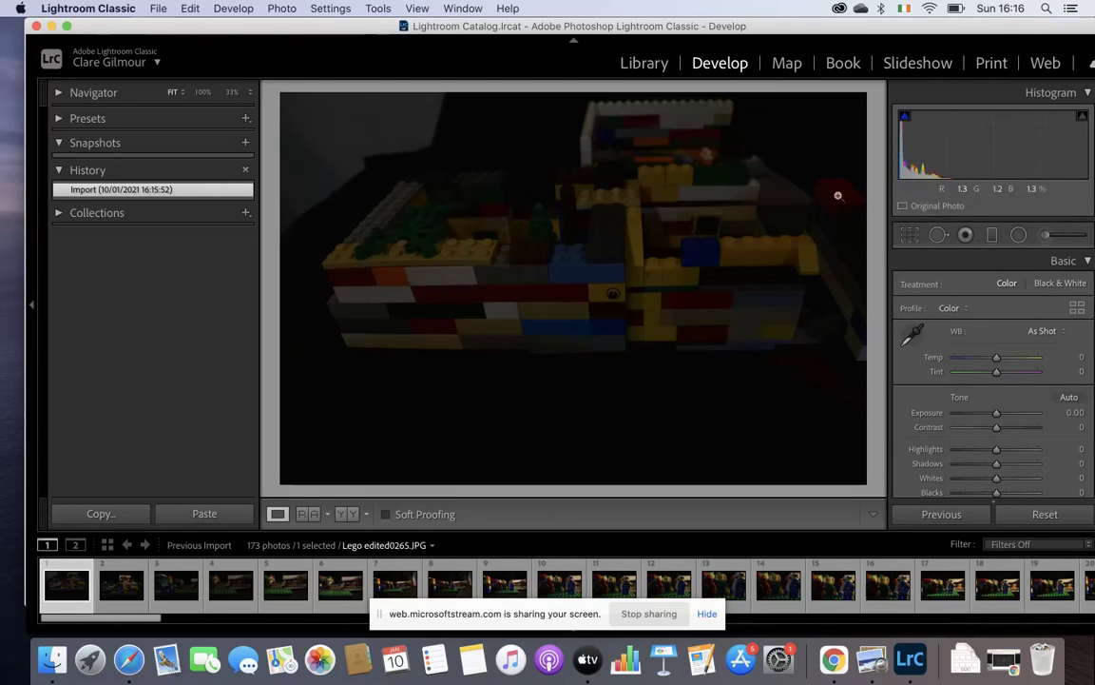
pyautogui.click(909, 238)
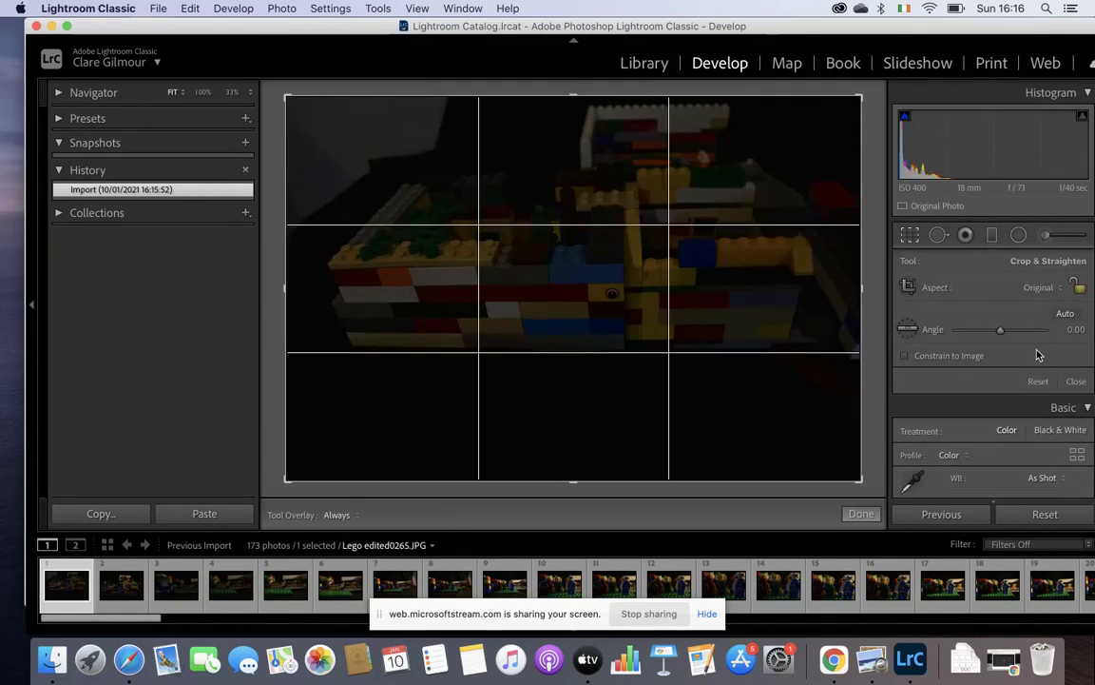
pyautogui.click(1061, 295)
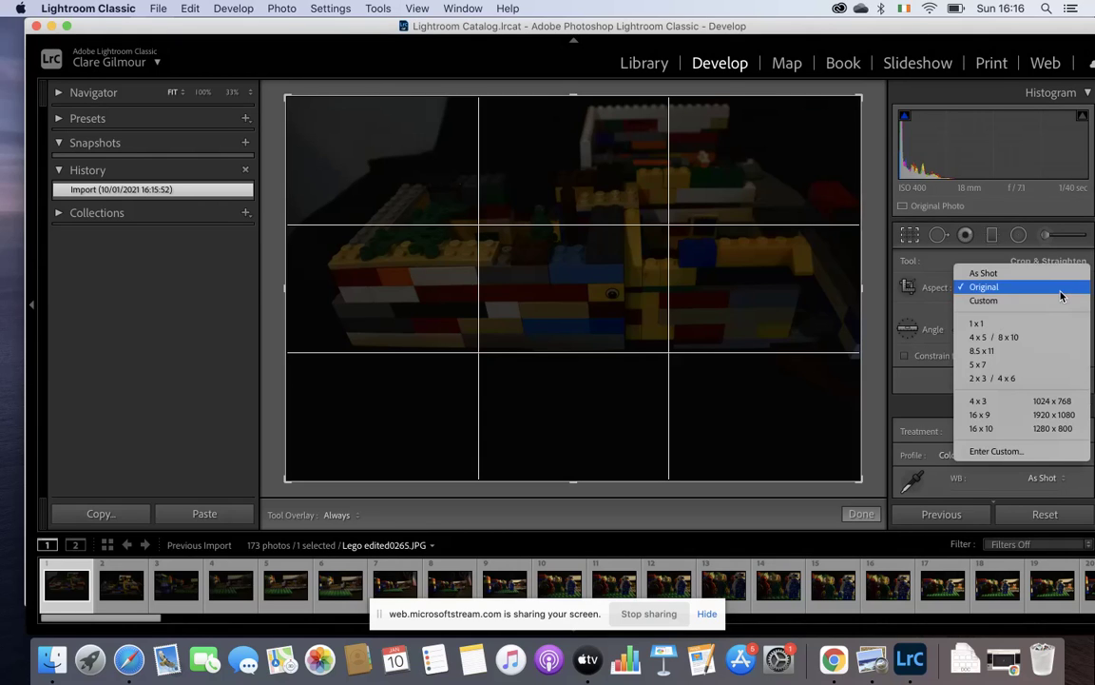
pyautogui.click(1012, 415)
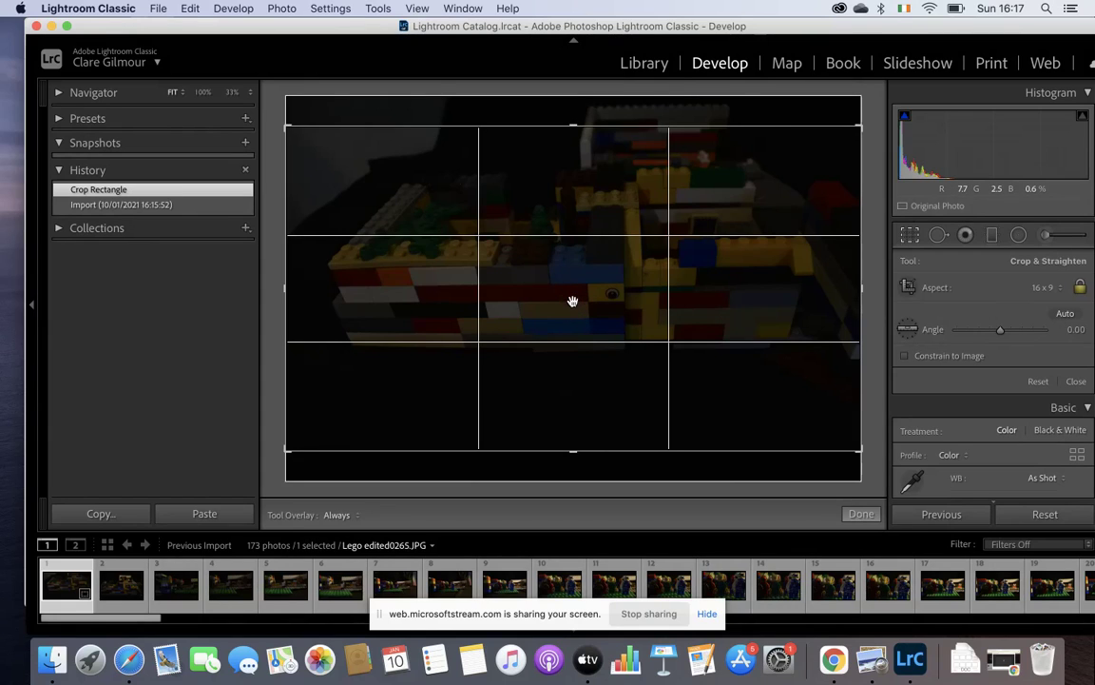
pyautogui.moveTo(573, 302)
pyautogui.mouseDown()
pyautogui.moveTo(574, 321)
pyautogui.moveTo(578, 303)
pyautogui.mouseUp()
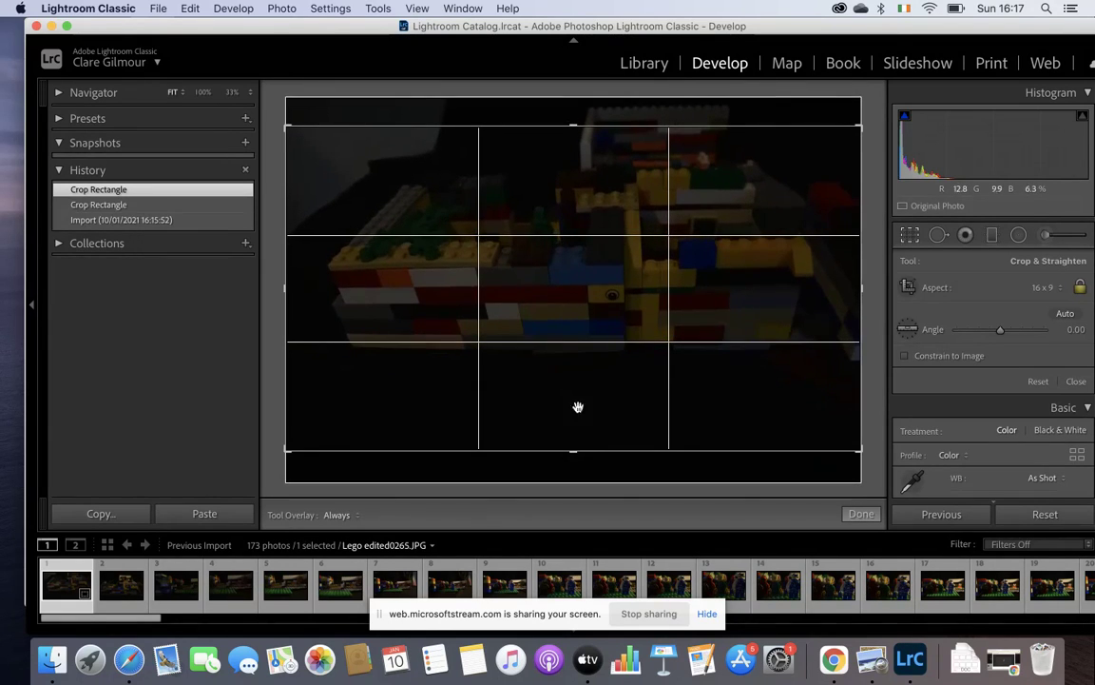
pyautogui.click(860, 513)
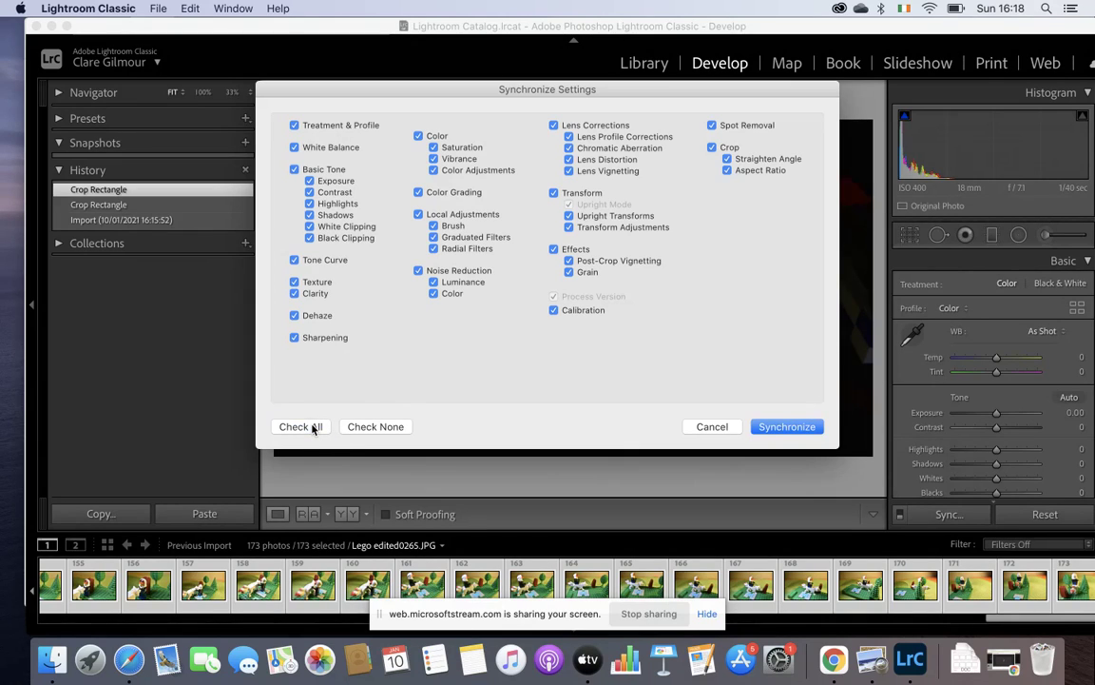
# - Synchronize the 16 x 9 crop from the first frame to all 173 selected Lego photos
pyautogui.click(785, 428)
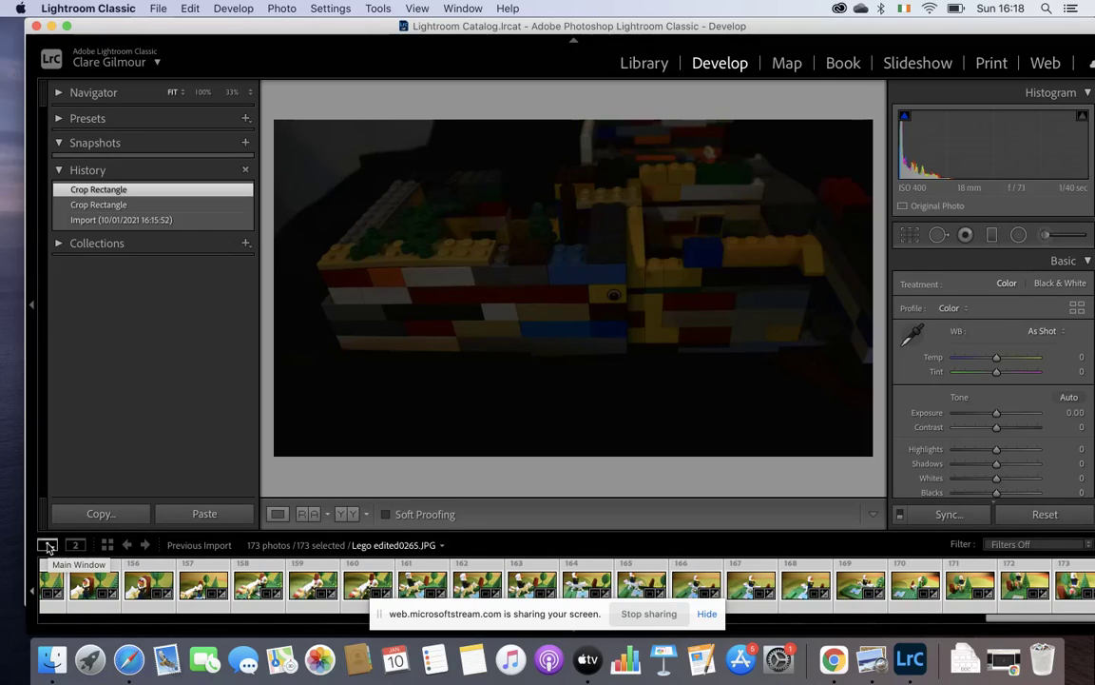
# - Select frame 154 and step back through earlier frames to check their crops
pyautogui.click(48, 546)
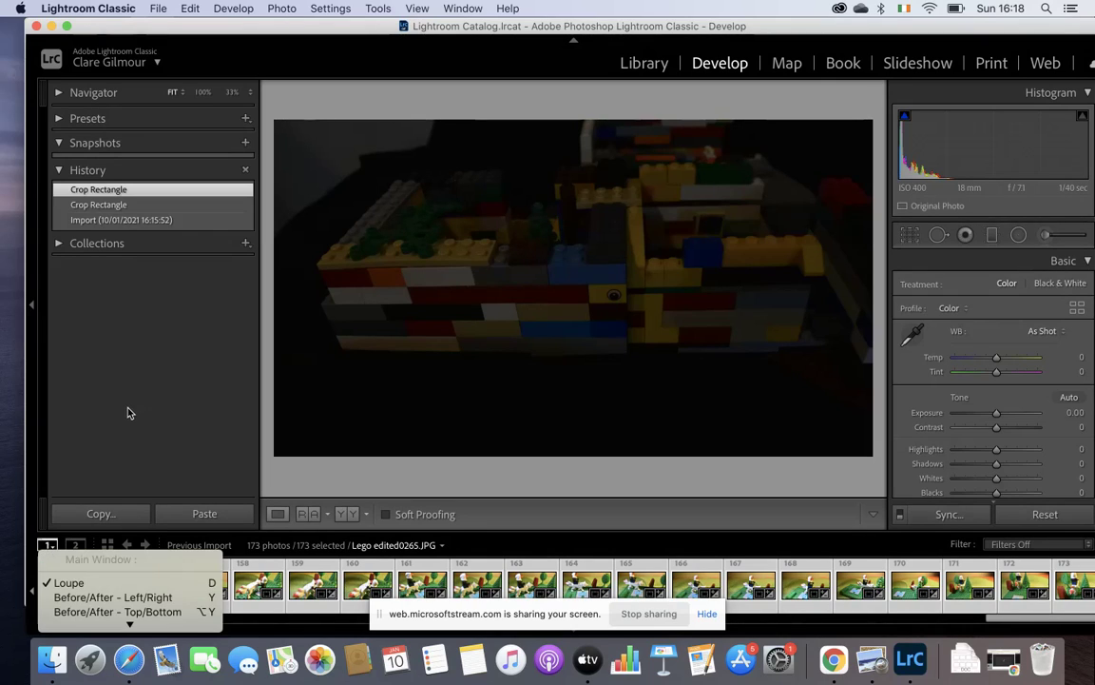
pyautogui.click(115, 366)
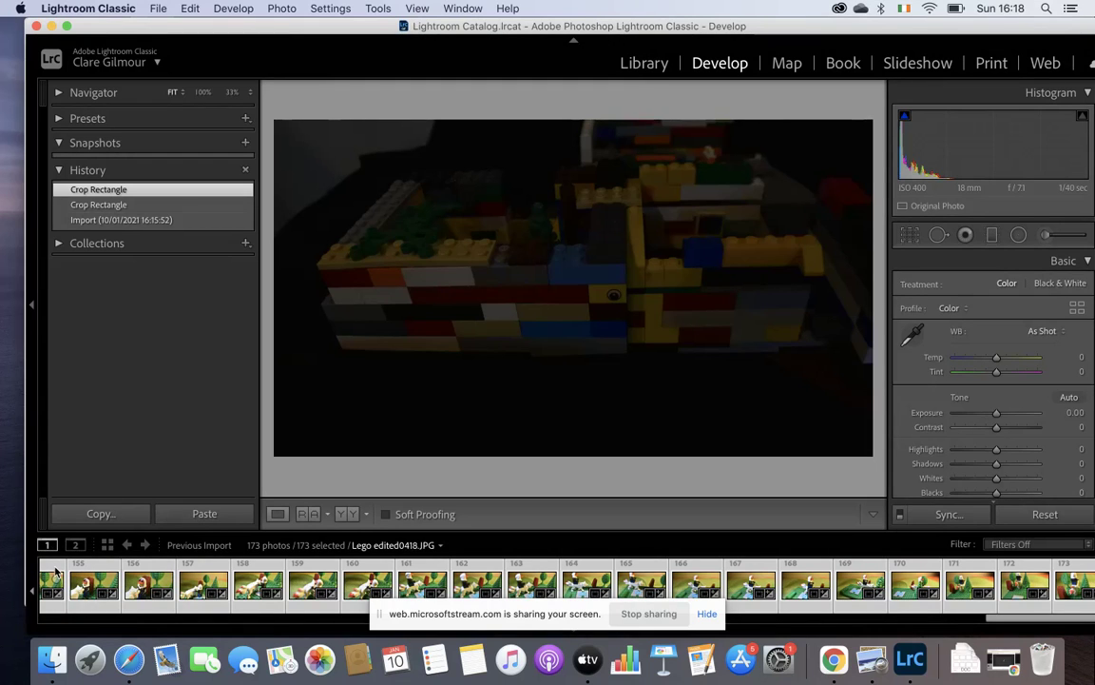
pyautogui.click(54, 577)
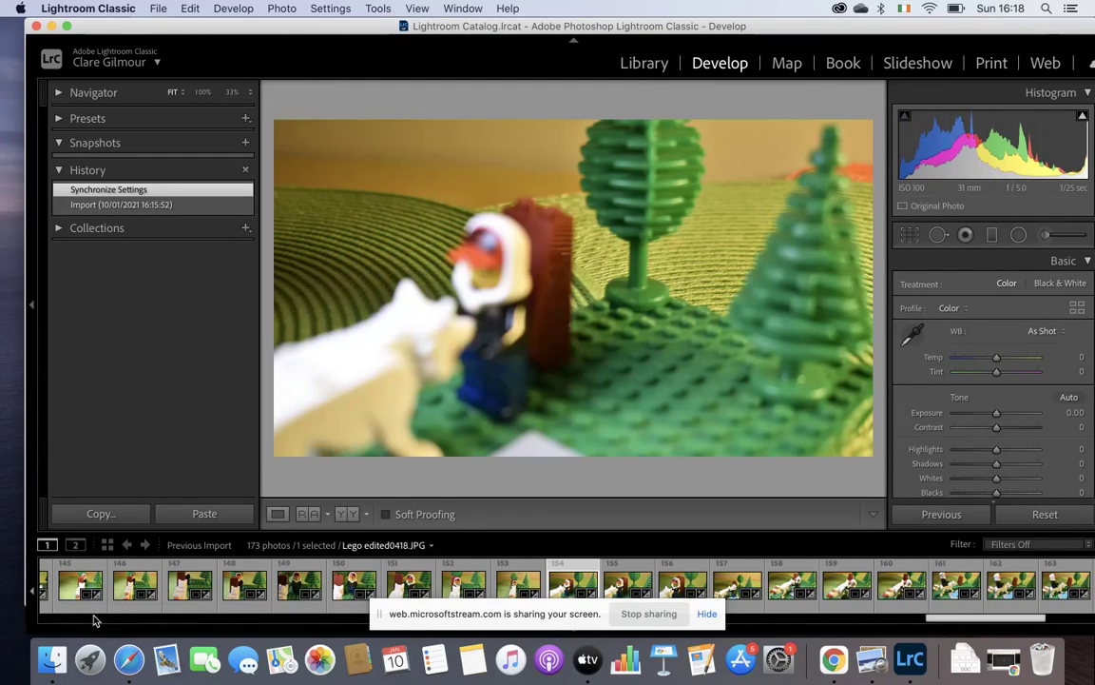
pyautogui.press('Left')
pyautogui.press('Left')
pyautogui.press('Left')
pyautogui.press('Left')
pyautogui.press('Left')
pyautogui.press('Left')
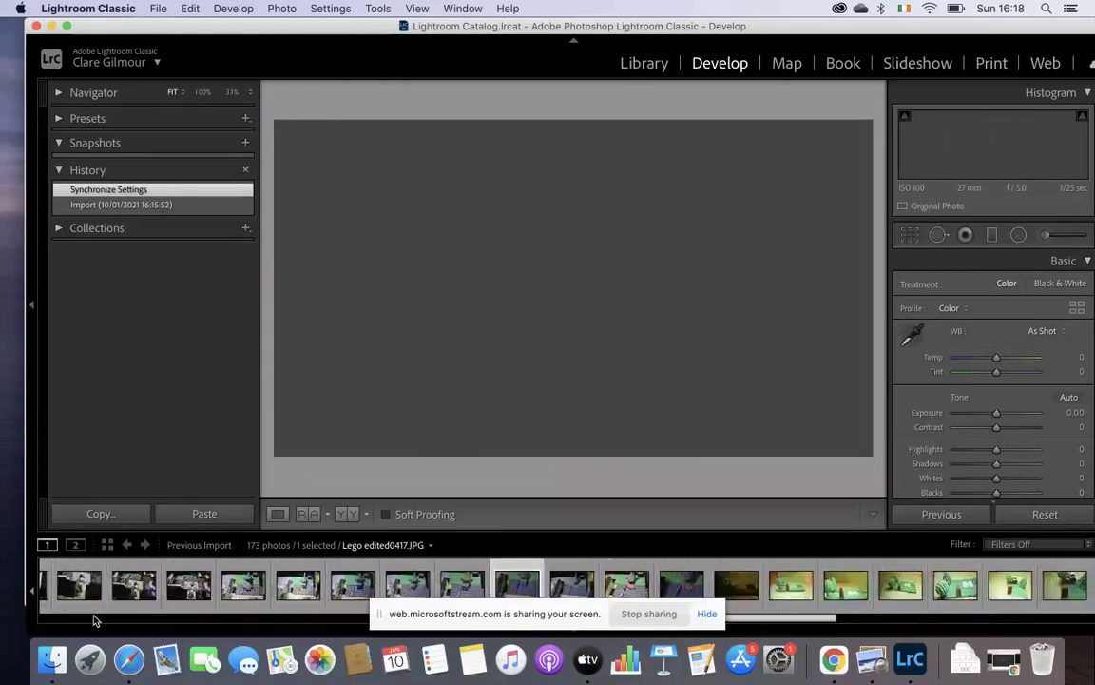
pyautogui.hscroll(-10, 93, 620)
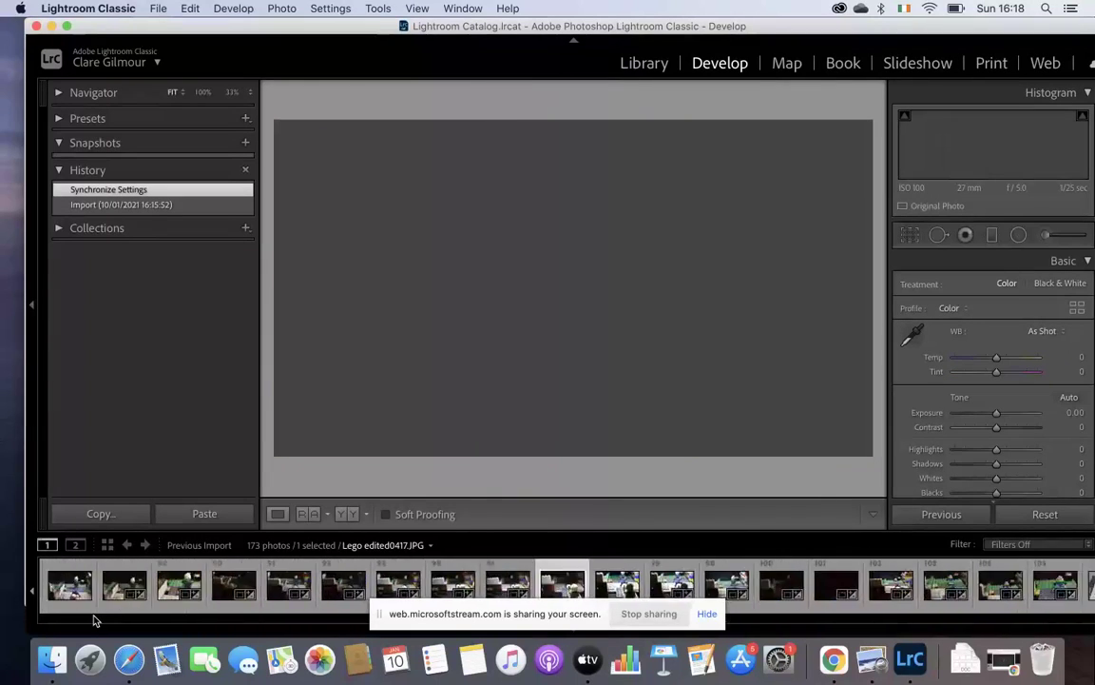
pyautogui.press('Left')
pyautogui.press('Left')
pyautogui.press('Left')
pyautogui.press('Left')
pyautogui.press('Left')
pyautogui.press('Left')
pyautogui.press('Left')
pyautogui.press('Left')
pyautogui.press('Left')
pyautogui.press('Left')
pyautogui.press('Left')
pyautogui.press('Left')
pyautogui.press('Left')
pyautogui.press('Left')
pyautogui.press('Left')
pyautogui.press('Left')
pyautogui.press('Left')
pyautogui.press('Left')
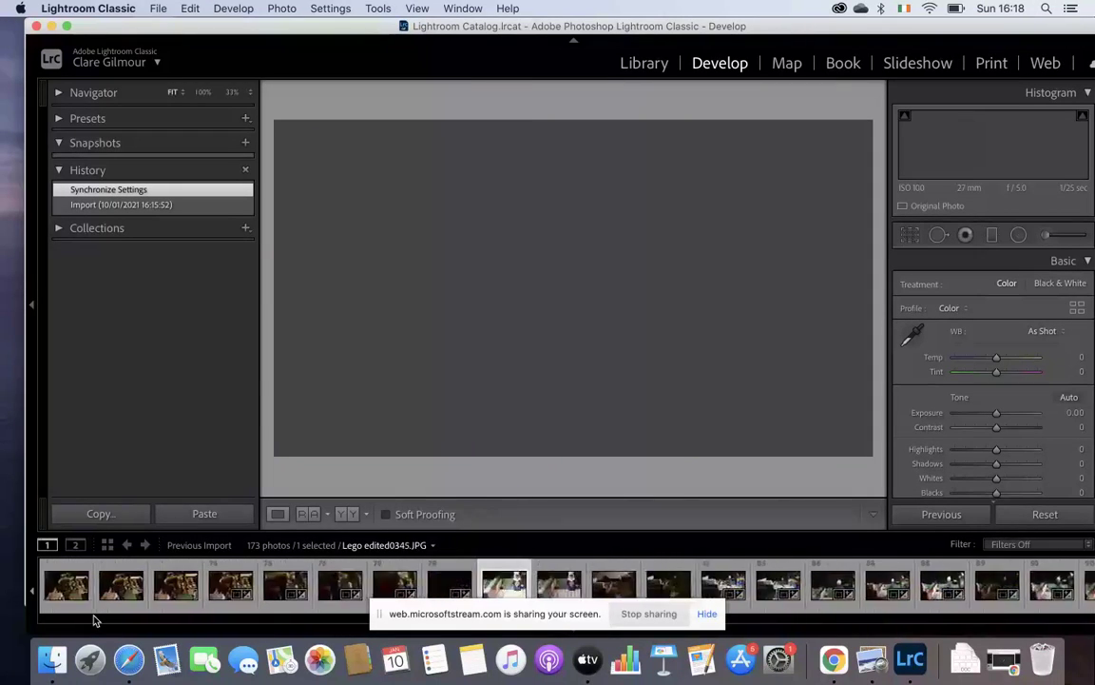
pyautogui.hscroll(-5, 93, 620)
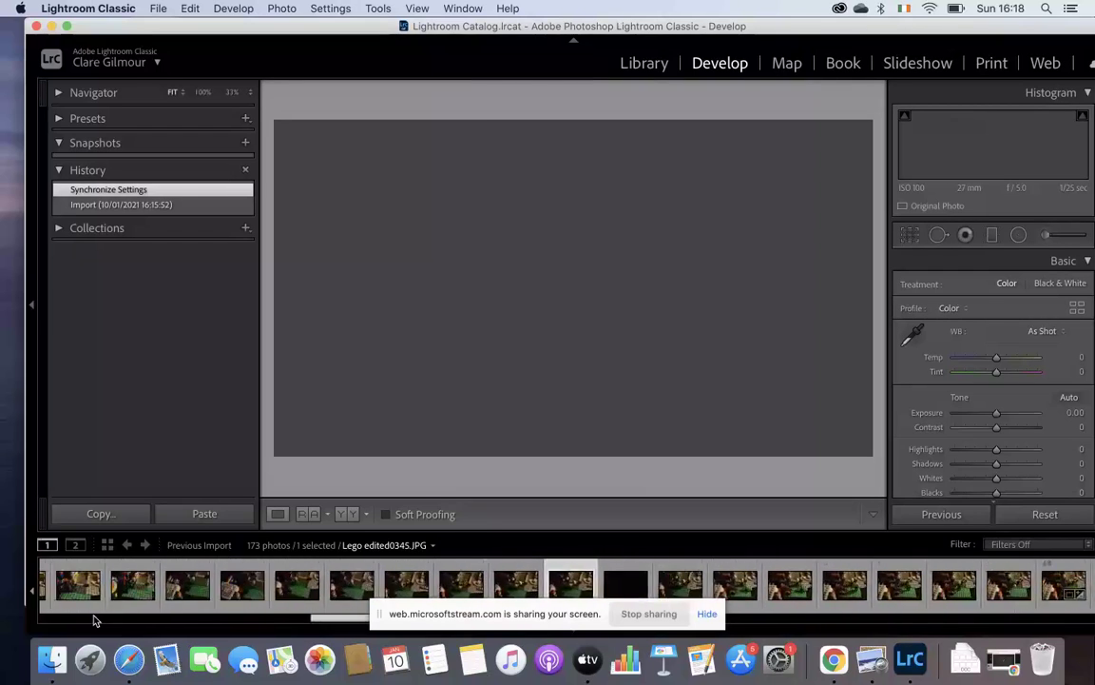
pyautogui.press('Left')
pyautogui.press('Left')
pyautogui.press('Left')
pyautogui.press('Left')
pyautogui.press('Left')
pyautogui.press('Left')
pyautogui.press('Left')
pyautogui.press('Left')
pyautogui.press('Left')
pyautogui.press('Left')
pyautogui.press('Left')
pyautogui.press('Left')
pyautogui.press('Left')
pyautogui.press('Left')
pyautogui.press('Left')
pyautogui.press('Left')
pyautogui.press('Left')
pyautogui.press('Left')
pyautogui.press('Left')
pyautogui.press('Left')
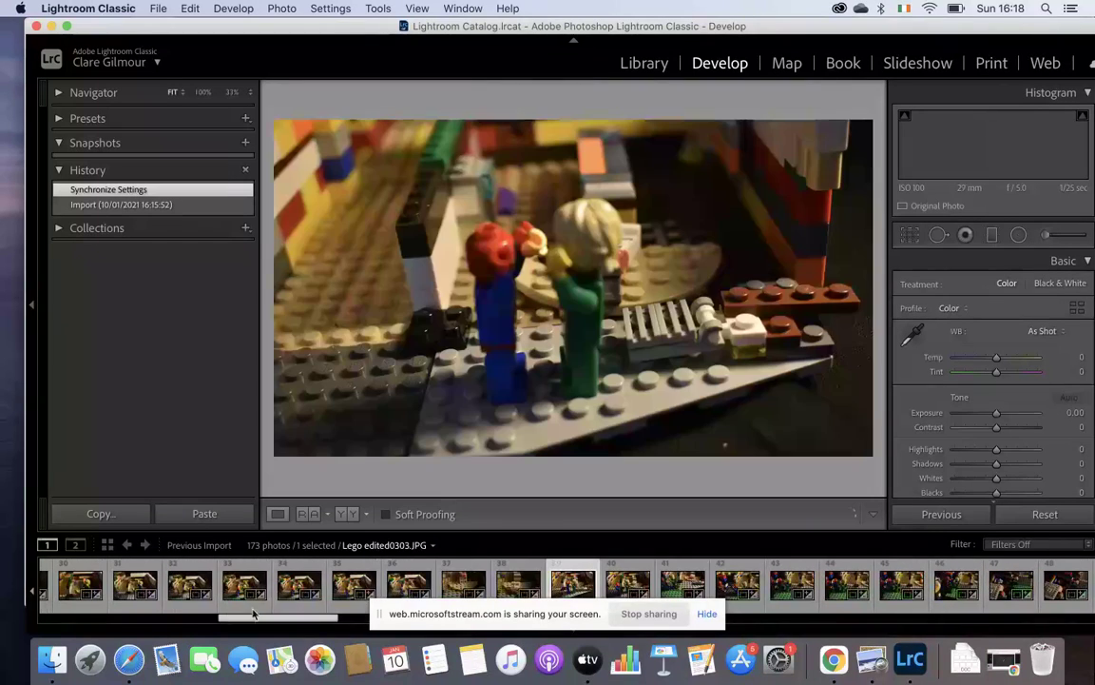
pyautogui.moveTo(252, 620); pyautogui.dragTo(73, 620)
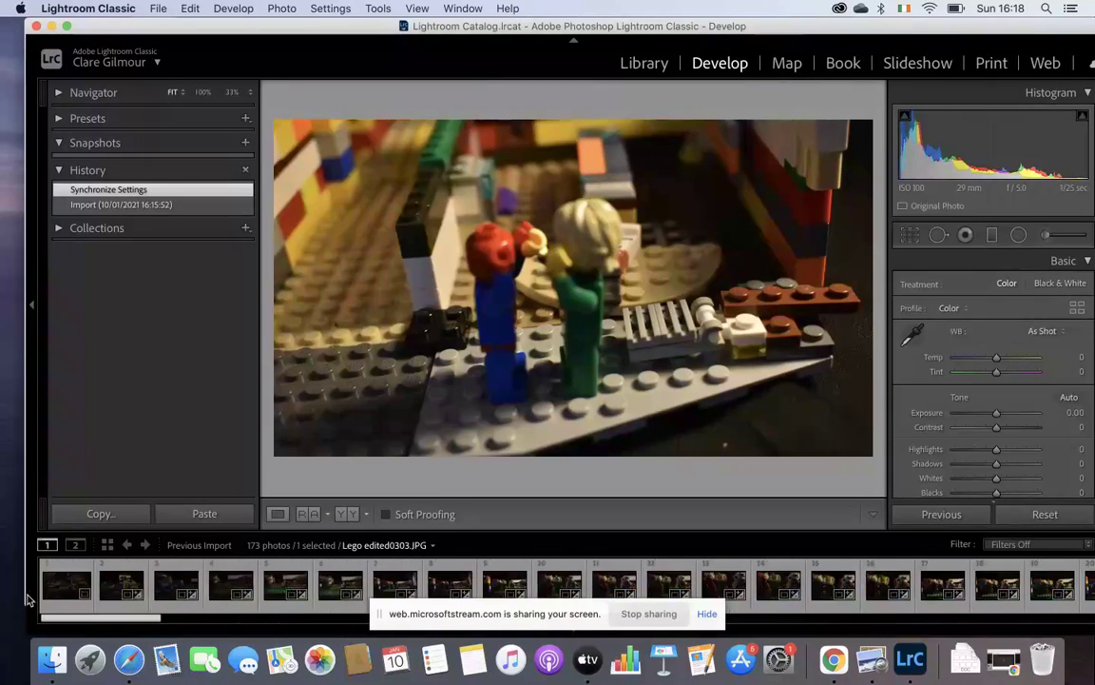
# - Step forward from the first frame, edited0265, through the crops, then return to the first photo
pyautogui.click(59, 573)
pyautogui.press('Right')
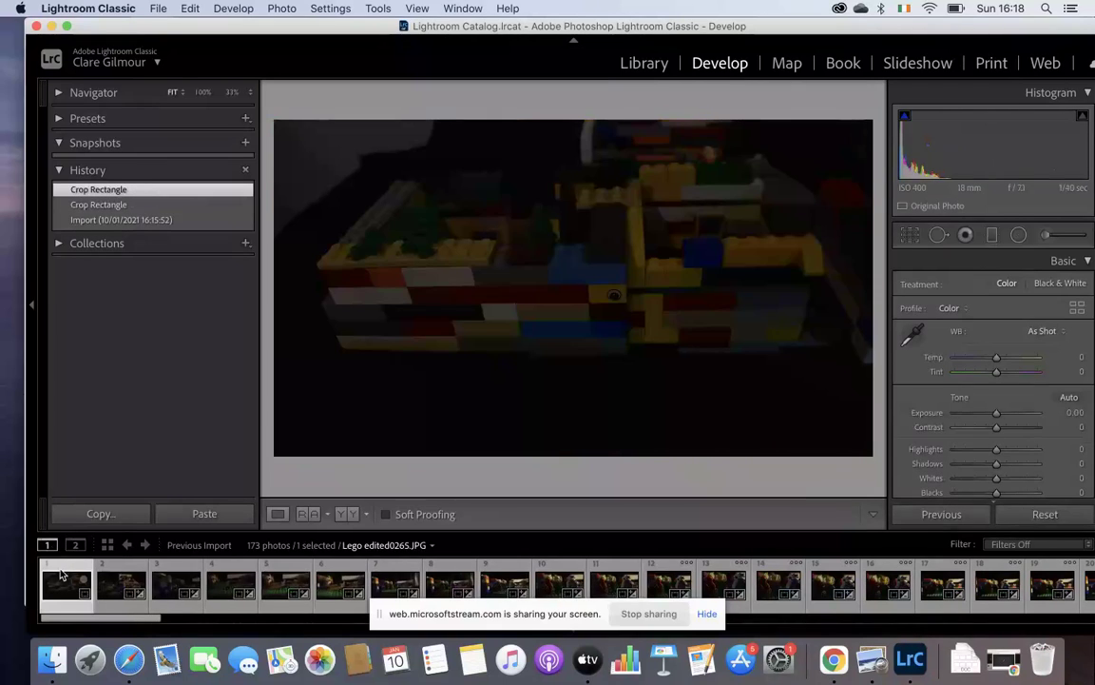
pyautogui.press('Right')
pyautogui.press('Right')
pyautogui.press('Right')
pyautogui.press('Right')
pyautogui.press('Right')
pyautogui.press('Right')
pyautogui.press('Right')
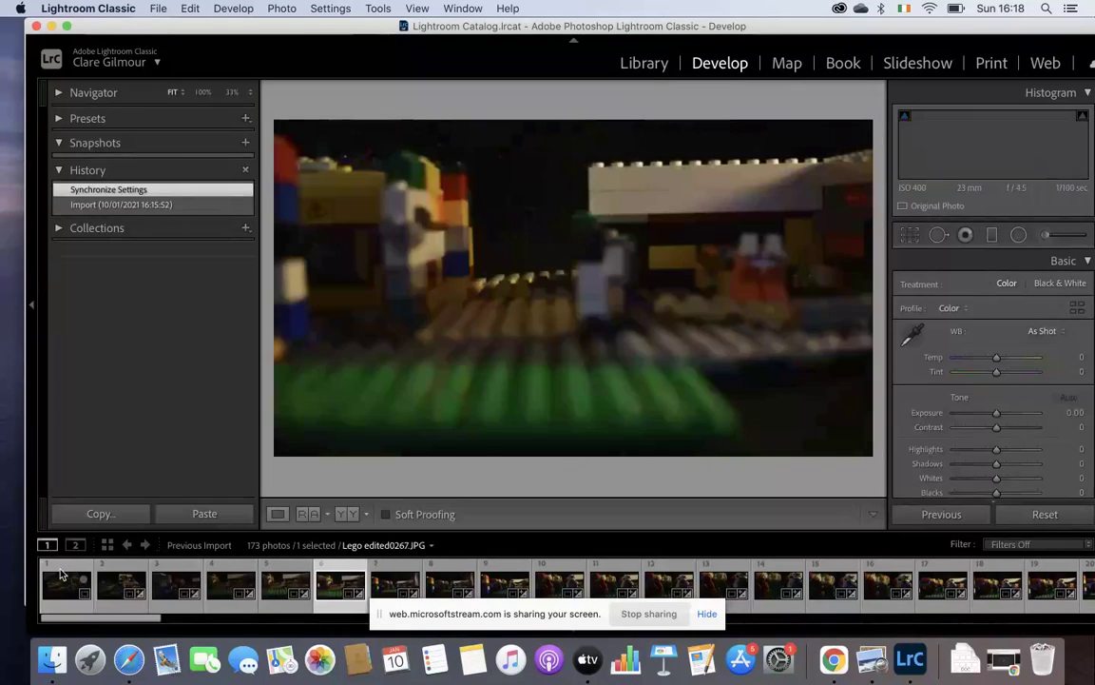
pyautogui.press('Right')
pyautogui.press('Right')
pyautogui.press('Right')
pyautogui.press('Right')
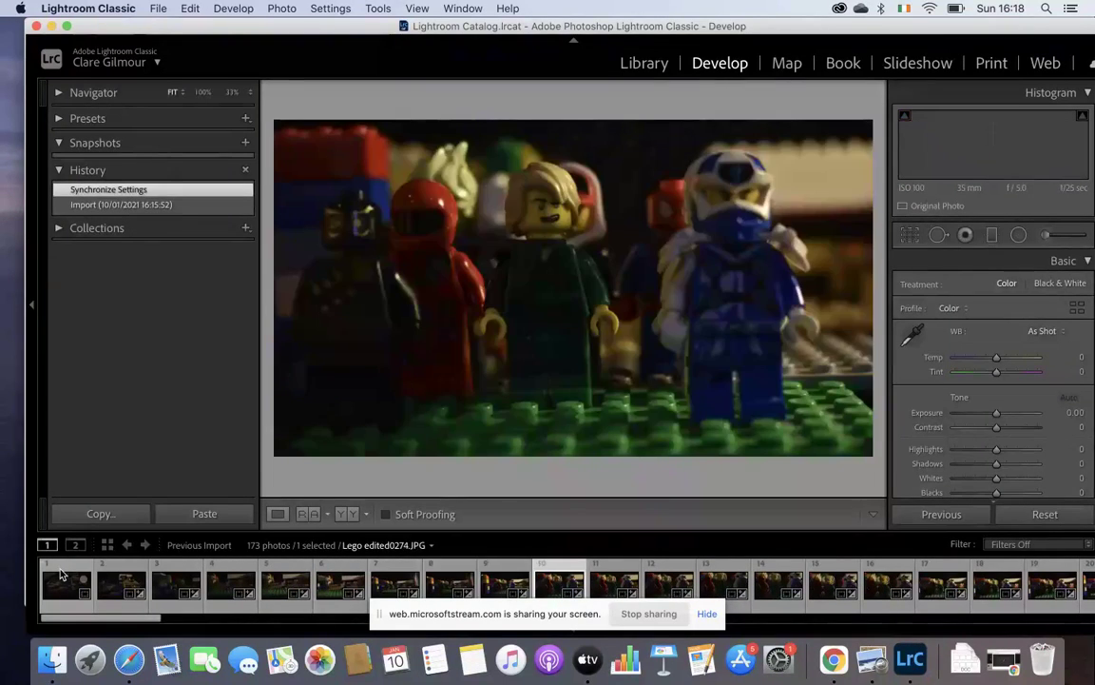
pyautogui.press('Right')
pyautogui.press('Right')
pyautogui.press('Right')
pyautogui.press('Right')
pyautogui.press('Right')
pyautogui.press('Right')
pyautogui.press('Right')
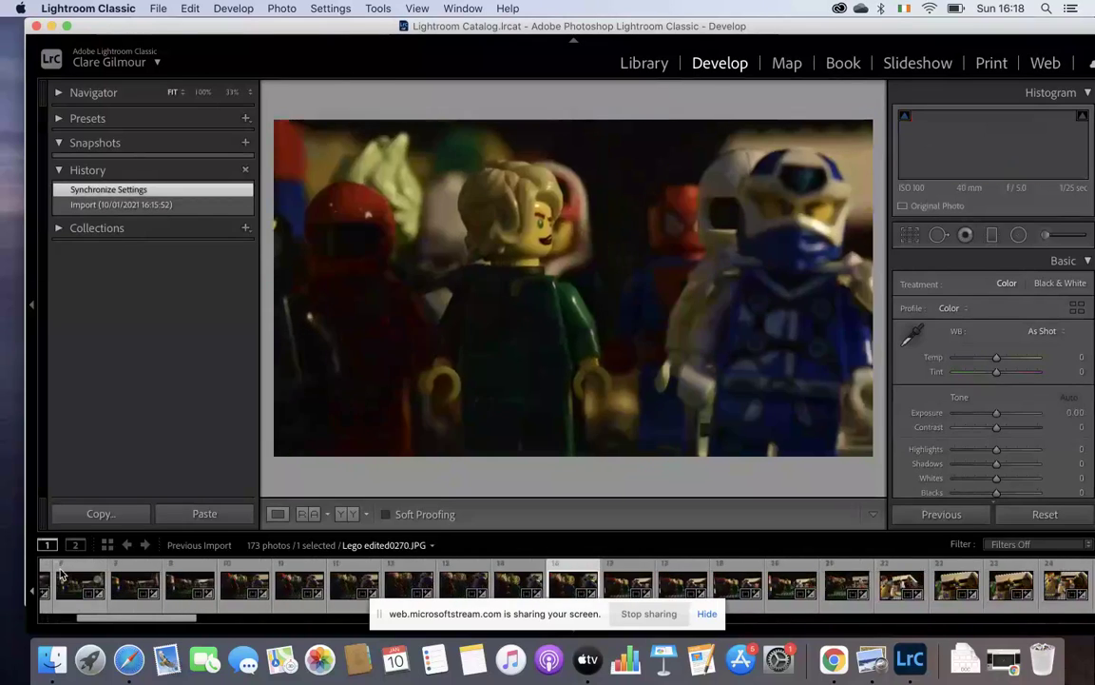
pyautogui.press('Left')
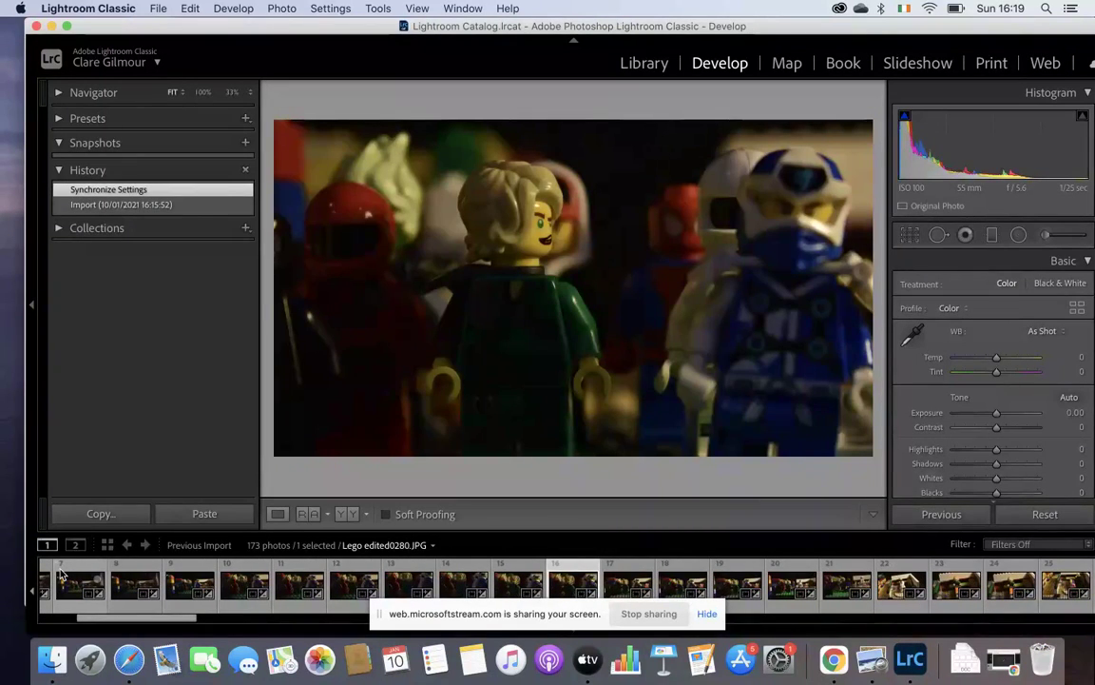
pyautogui.press('Right')
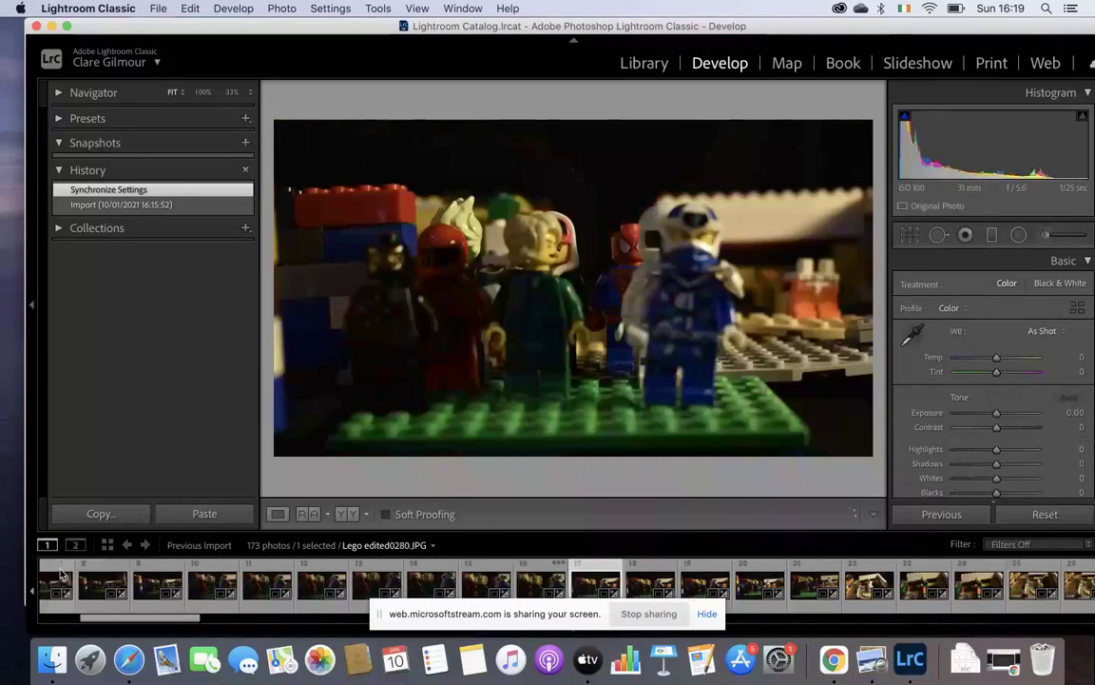
pyautogui.press('Right')
pyautogui.press('Right')
pyautogui.press('Right')
pyautogui.press('Right')
pyautogui.press('Right')
pyautogui.press('Right')
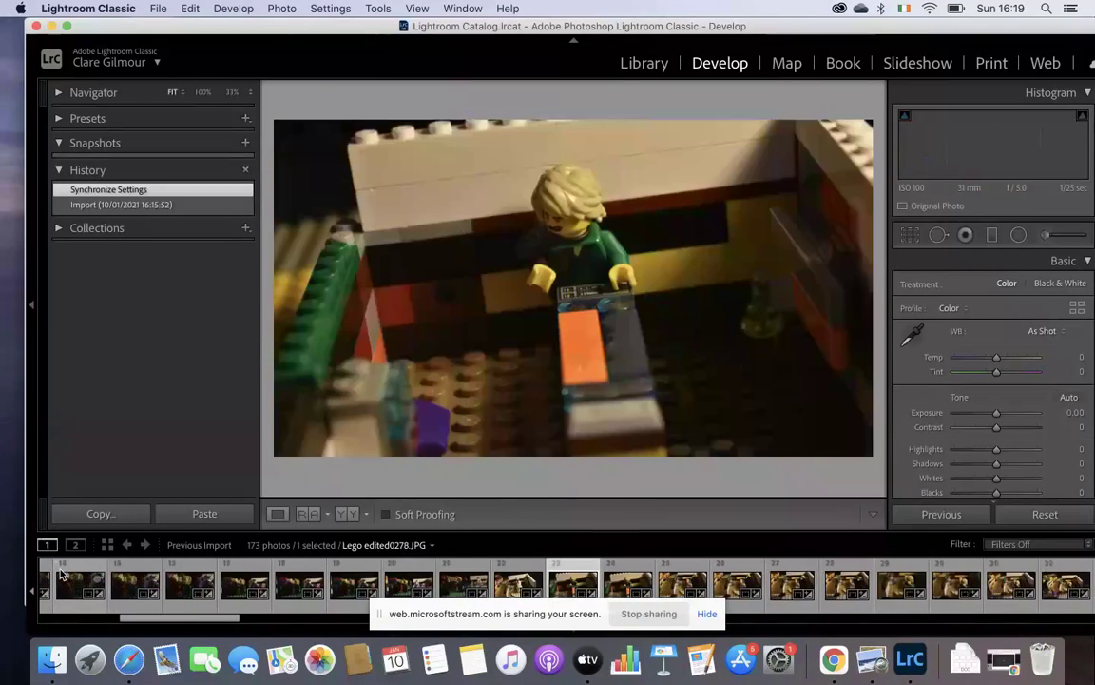
pyautogui.press('Left')
pyautogui.press('Left')
pyautogui.press('Left')
pyautogui.press('Left')
pyautogui.press('Left')
pyautogui.press('Left')
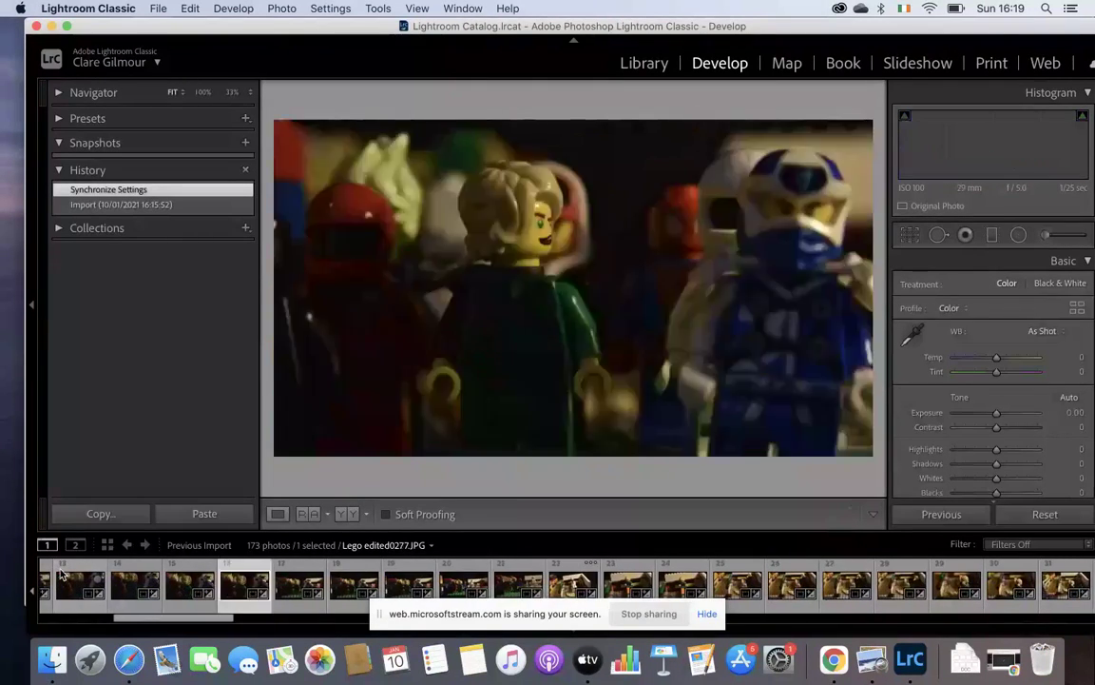
pyautogui.press('Left')
pyautogui.press('Left')
pyautogui.press('Left')
pyautogui.press('Left')
pyautogui.press('Left')
pyautogui.press('Left')
pyautogui.press('Left')
pyautogui.press('Left')
pyautogui.press('Left')
pyautogui.press('Left')
pyautogui.press('Left')
pyautogui.press('Left')
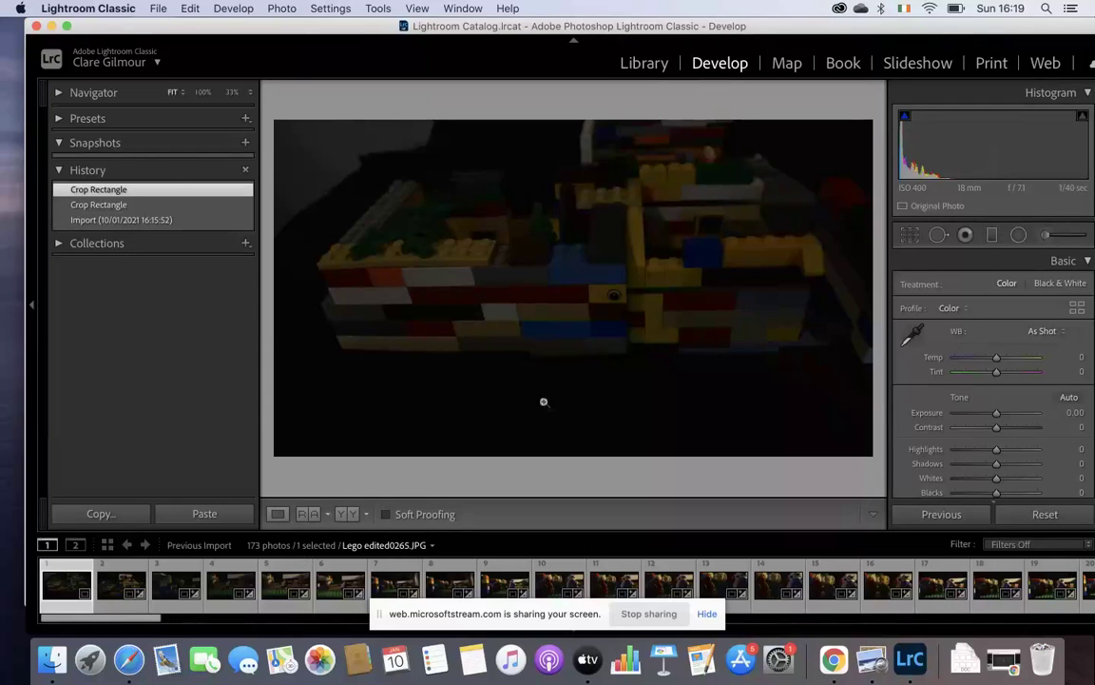
# - In the Library grid, scroll to the end and select all 173 cropped Lego photos
pyautogui.click(646, 68)
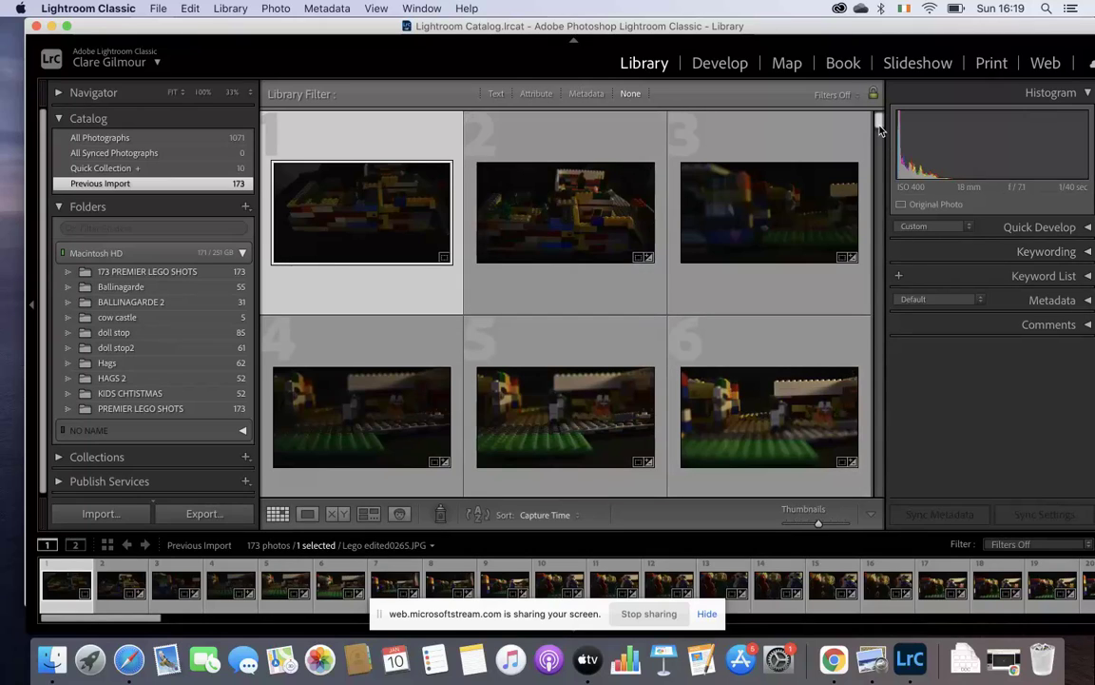
pyautogui.scroll(-10, 857, 390)
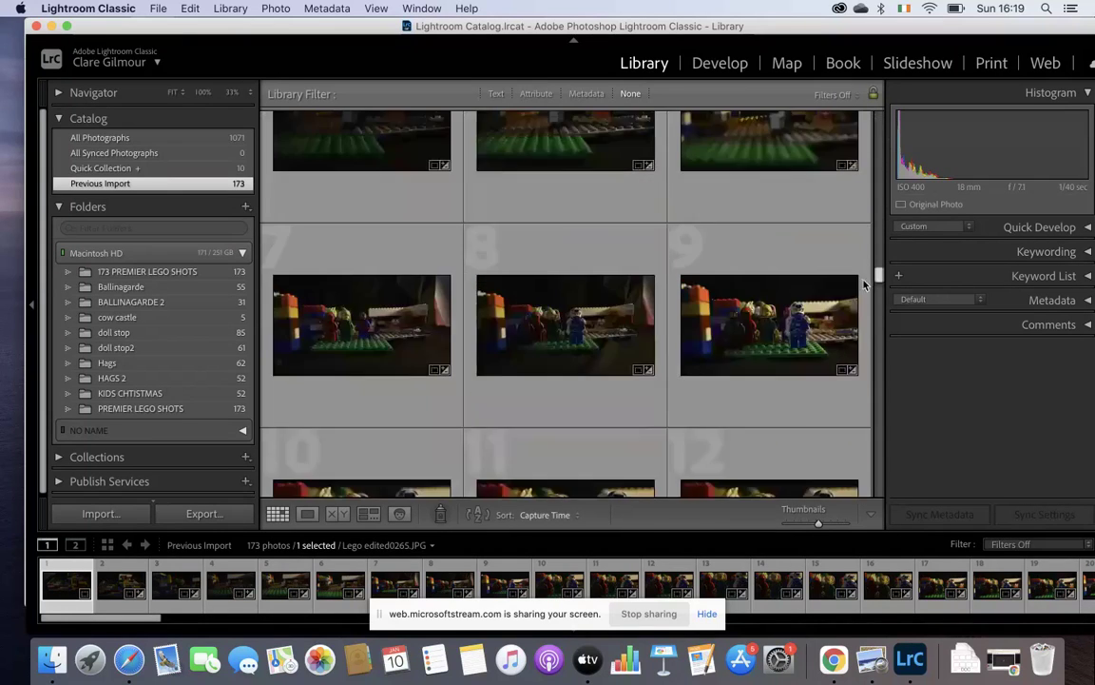
pyautogui.scroll(-10, 858, 390)
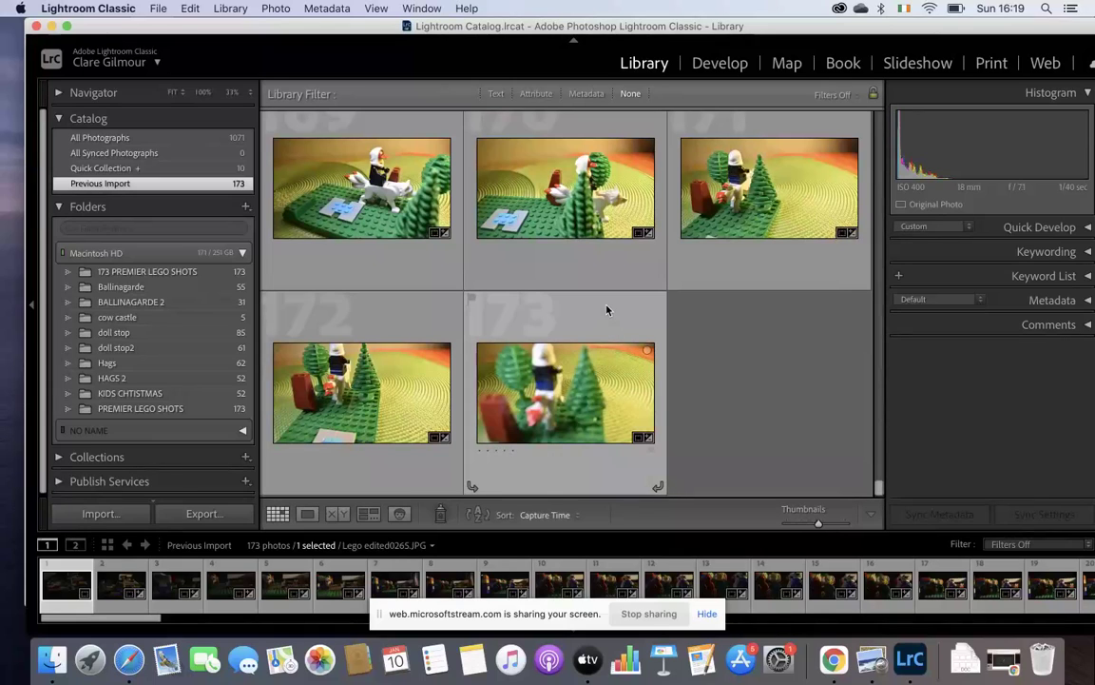
pyautogui.press('super+a')
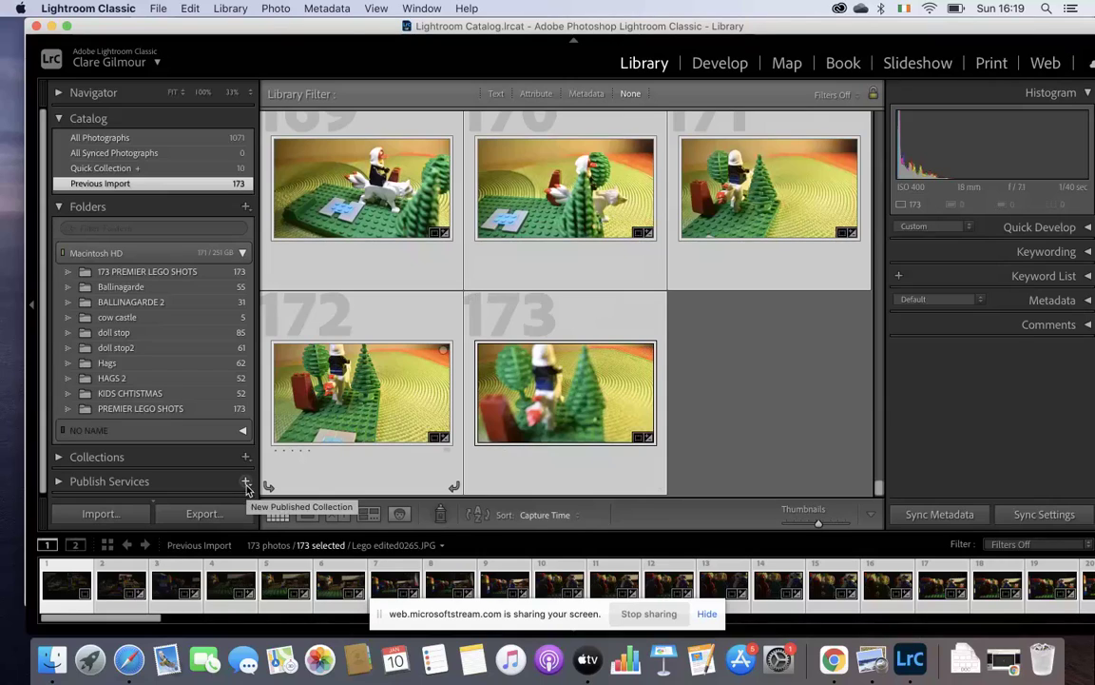
# - Open the Export 173 Files dialog, consult the Preview instructions, and return to the export settings
pyautogui.click(203, 515)
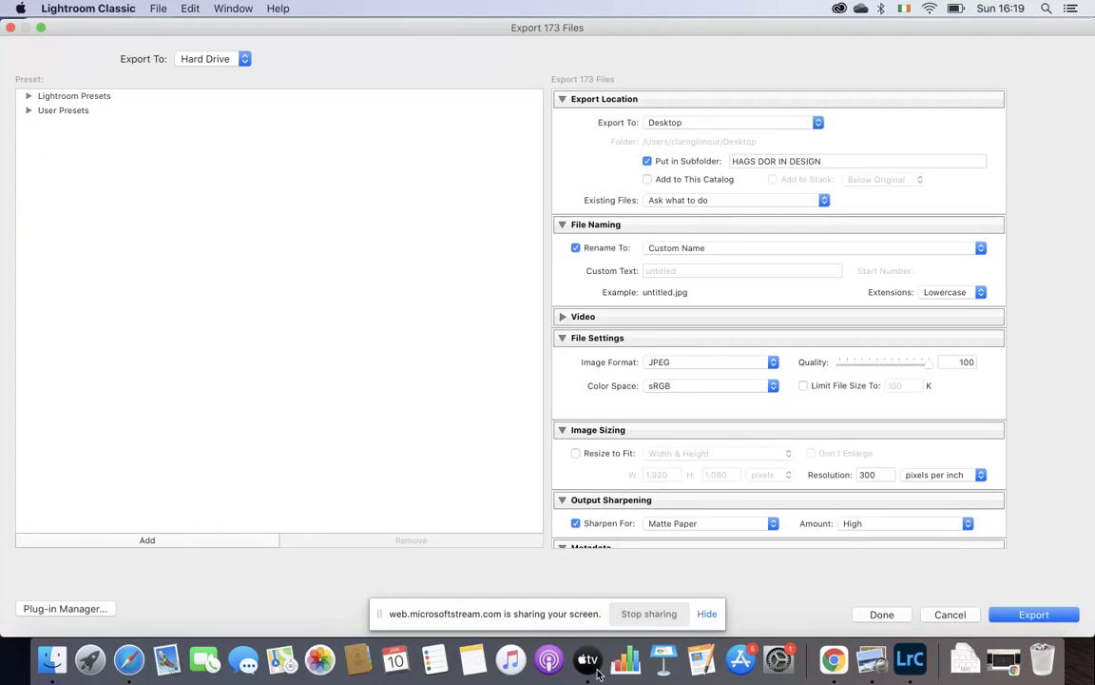
pyautogui.click(873, 659)
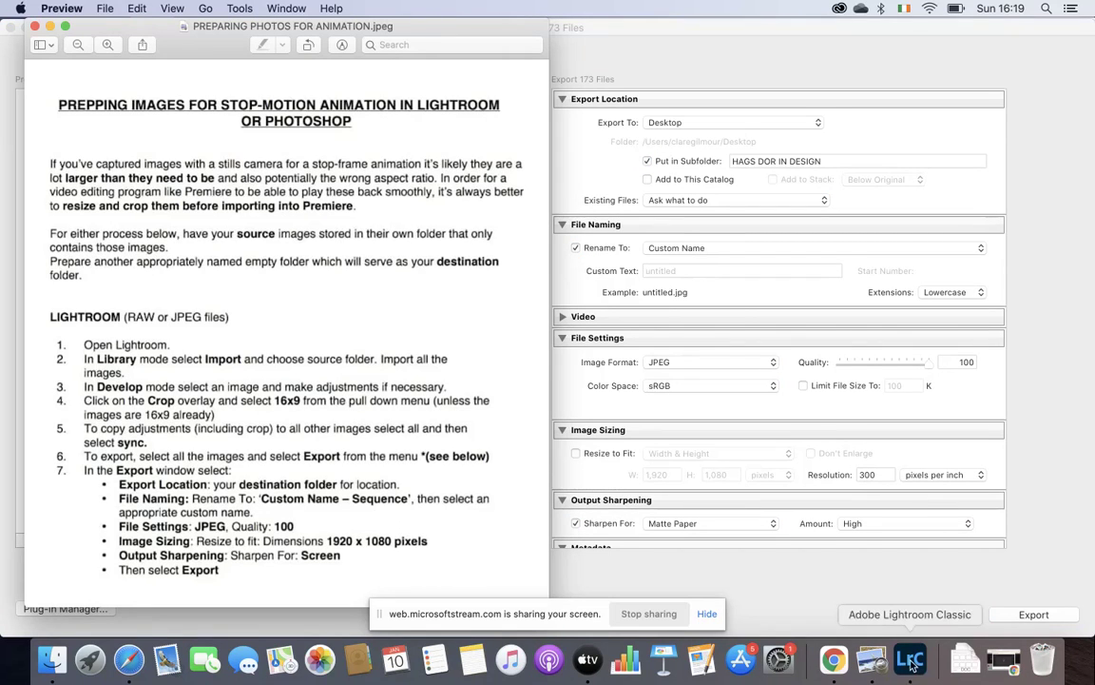
pyautogui.click(911, 660)
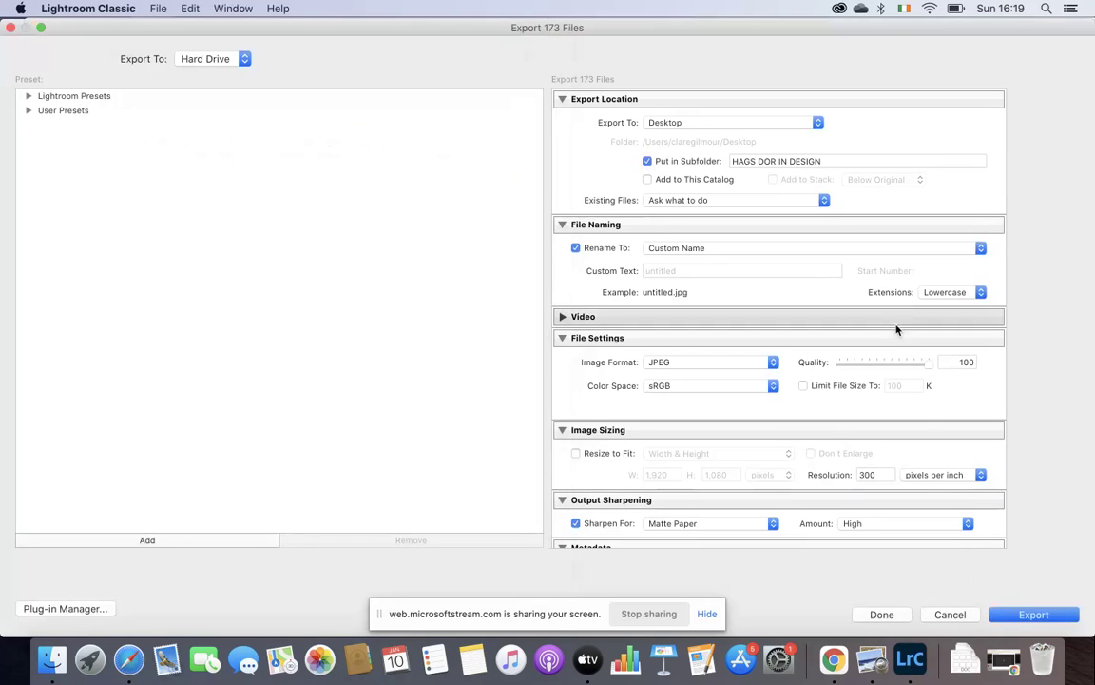
# - Replace the export subfolder name HAGS DOR IN DESIGN with 'Premier class lego shots'
pyautogui.tripleClick(826, 160)
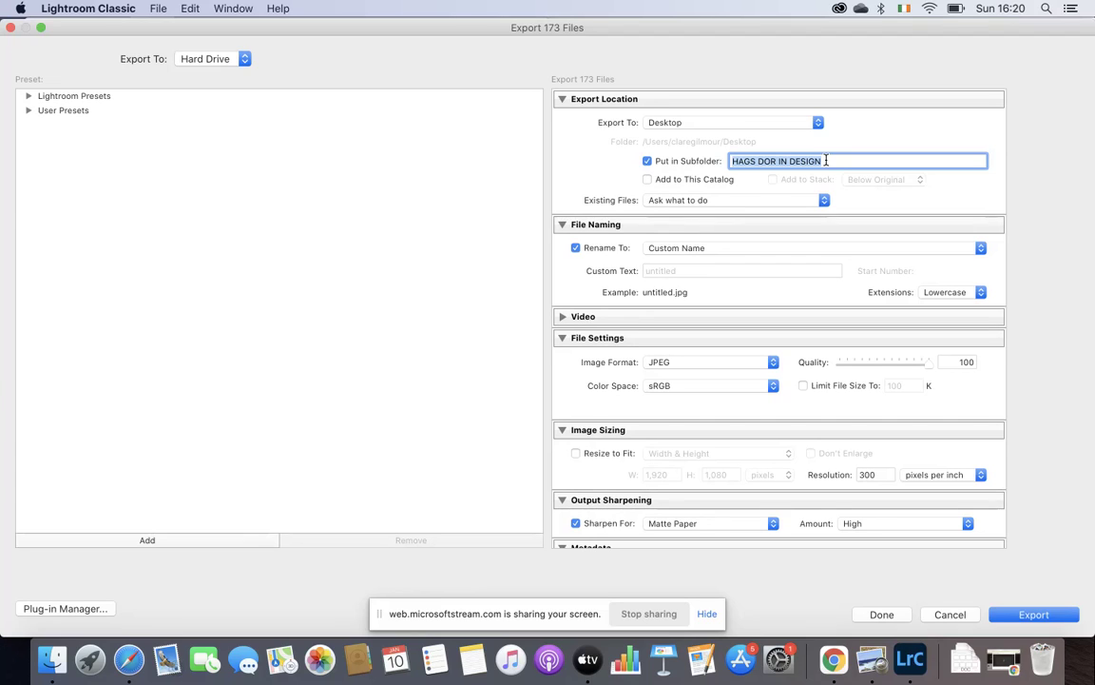
pyautogui.write('Premi')
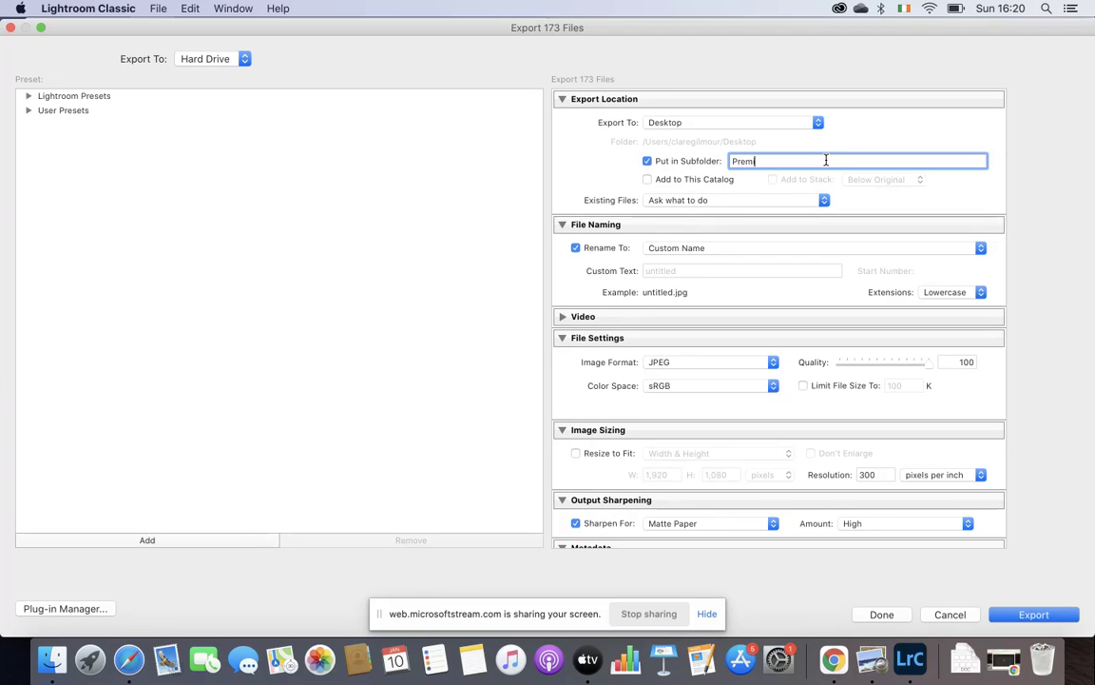
pyautogui.write('er class lego shot')
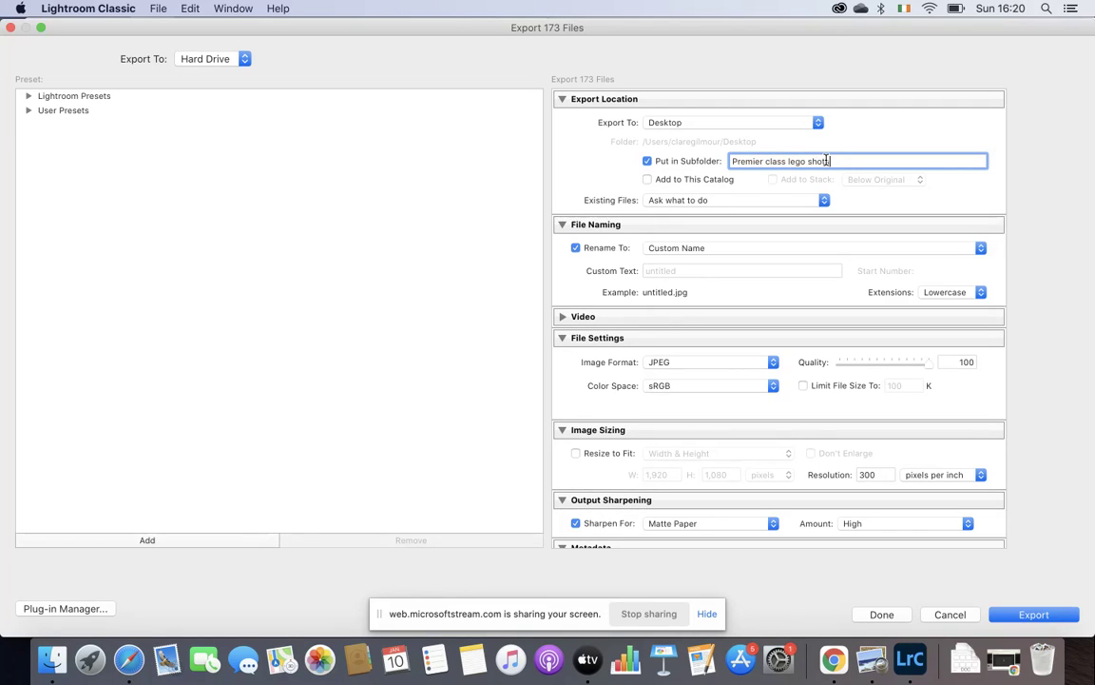
pyautogui.write('s')
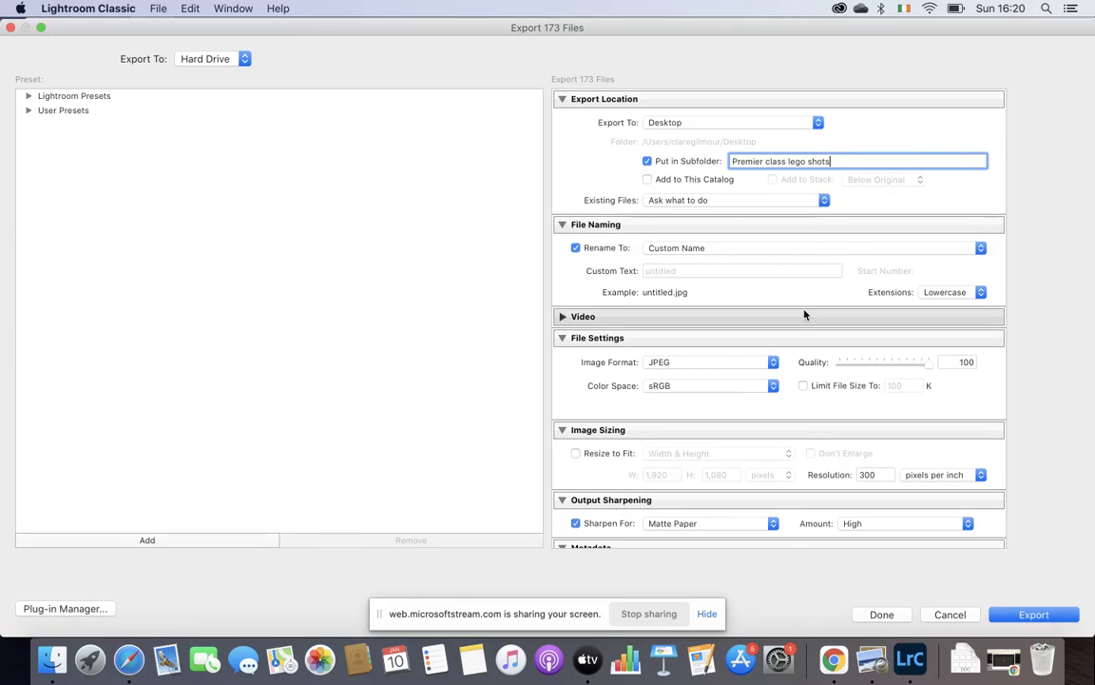
# - Set file renaming to Custom Name - Sequence with custom text 'prem class lego shots'
pyautogui.click(714, 249)
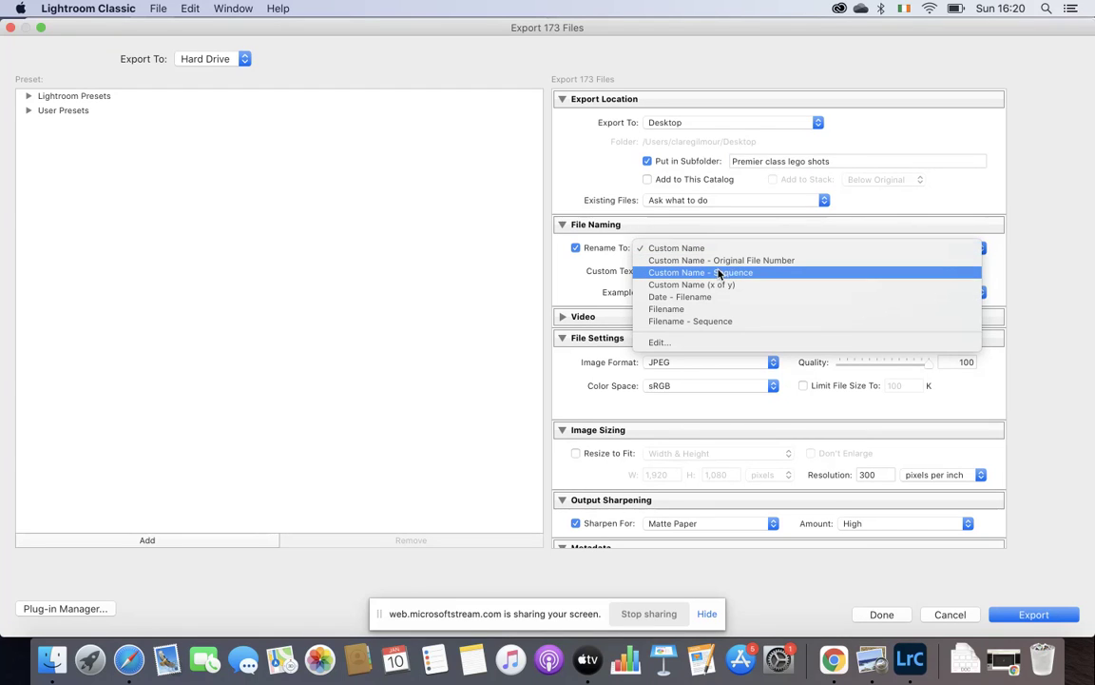
pyautogui.click(719, 273)
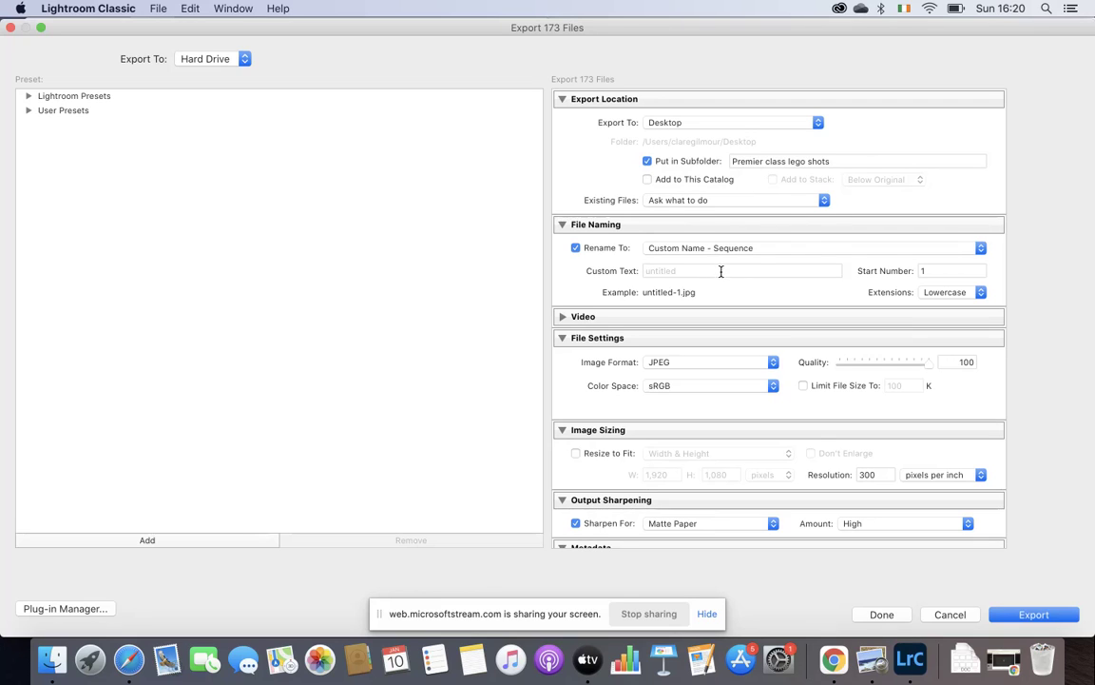
pyautogui.click(981, 248)
pyautogui.click(650, 339)
pyautogui.click(677, 270)
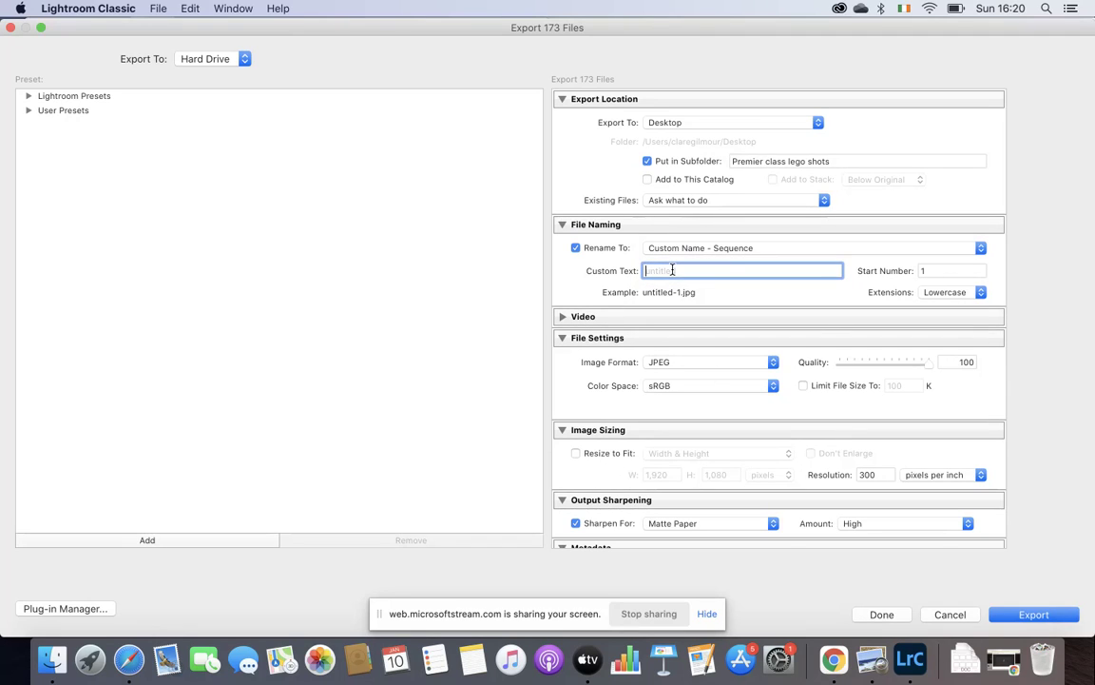
pyautogui.write('prem c')
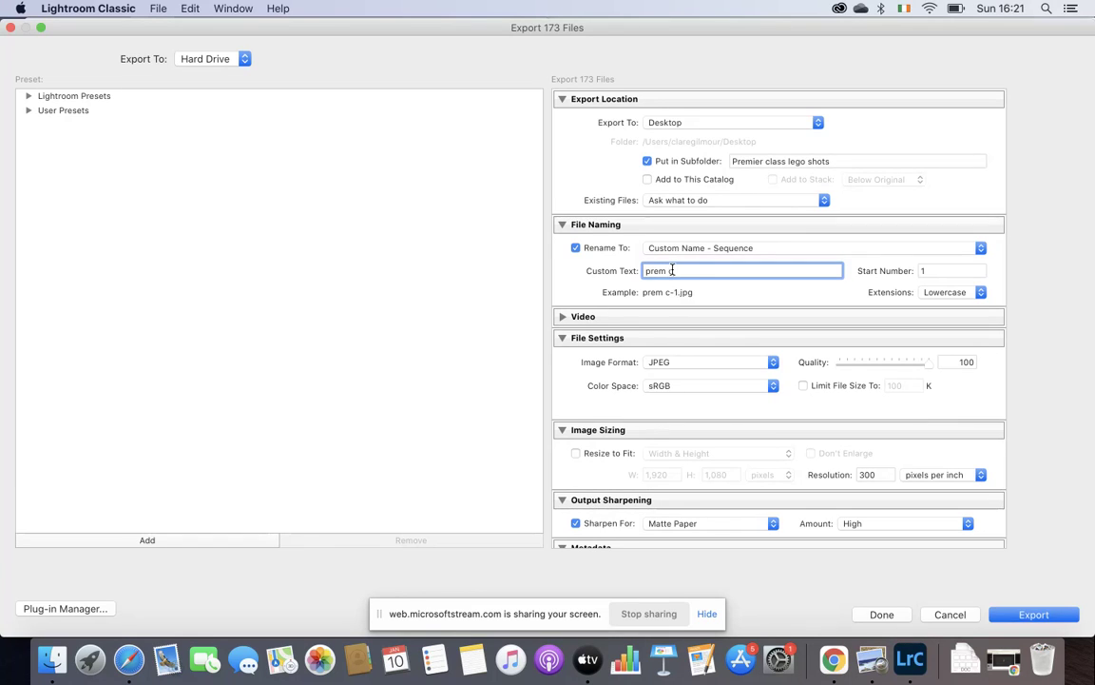
pyautogui.write('lass lego shots')
pyautogui.click(930, 369)
# - Lower JPEG quality to 80 and turn on Resize to Fit at 1920 × 1080 pixels
pyautogui.moveTo(930, 369); pyautogui.dragTo(920, 366)
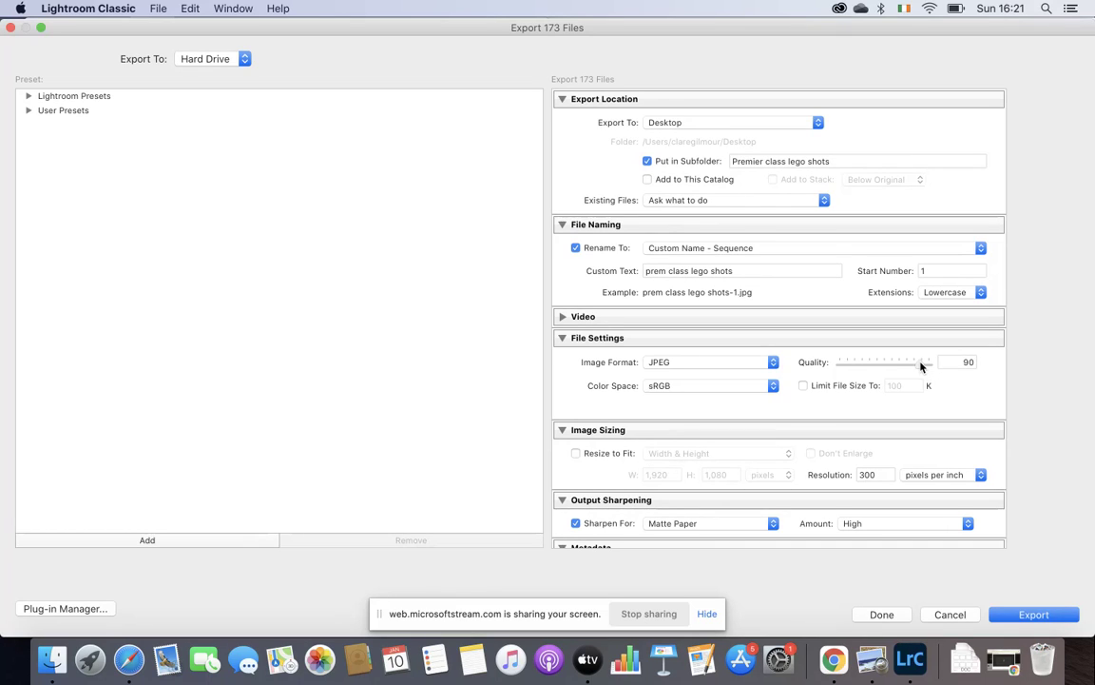
pyautogui.moveTo(920, 366); pyautogui.dragTo(911, 363)
pyautogui.click(575, 454)
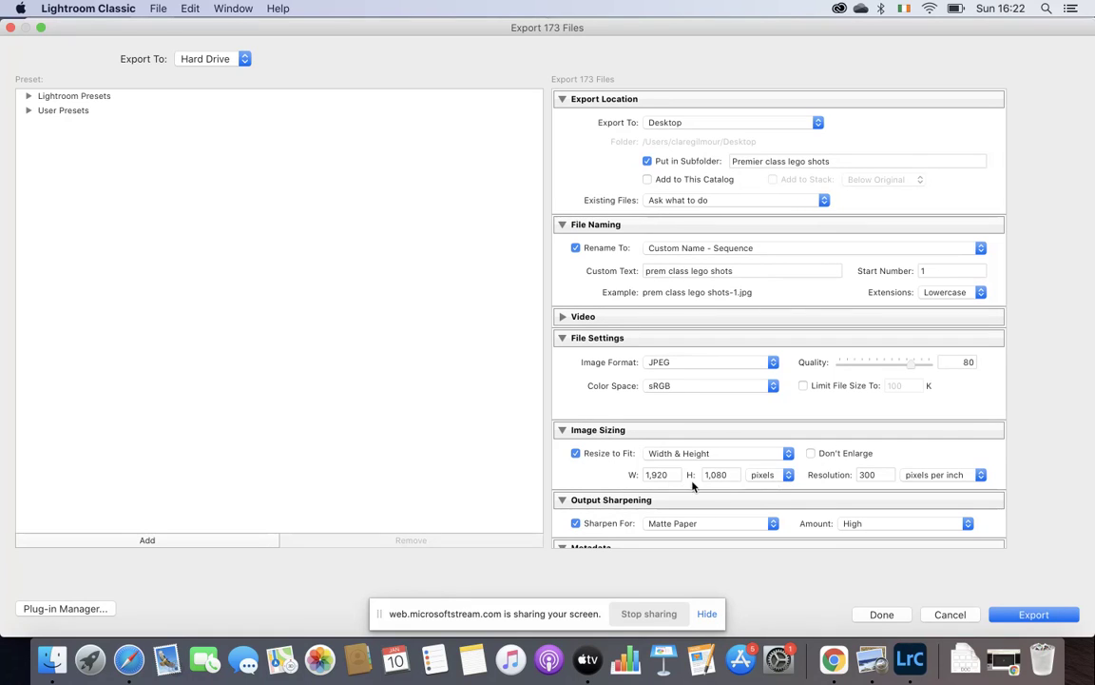
# - Change the export resolution from 300 to 180 ppi and set output sharpening for Screen
pyautogui.click(877, 475)
pyautogui.write('180')
pyautogui.click(773, 530)
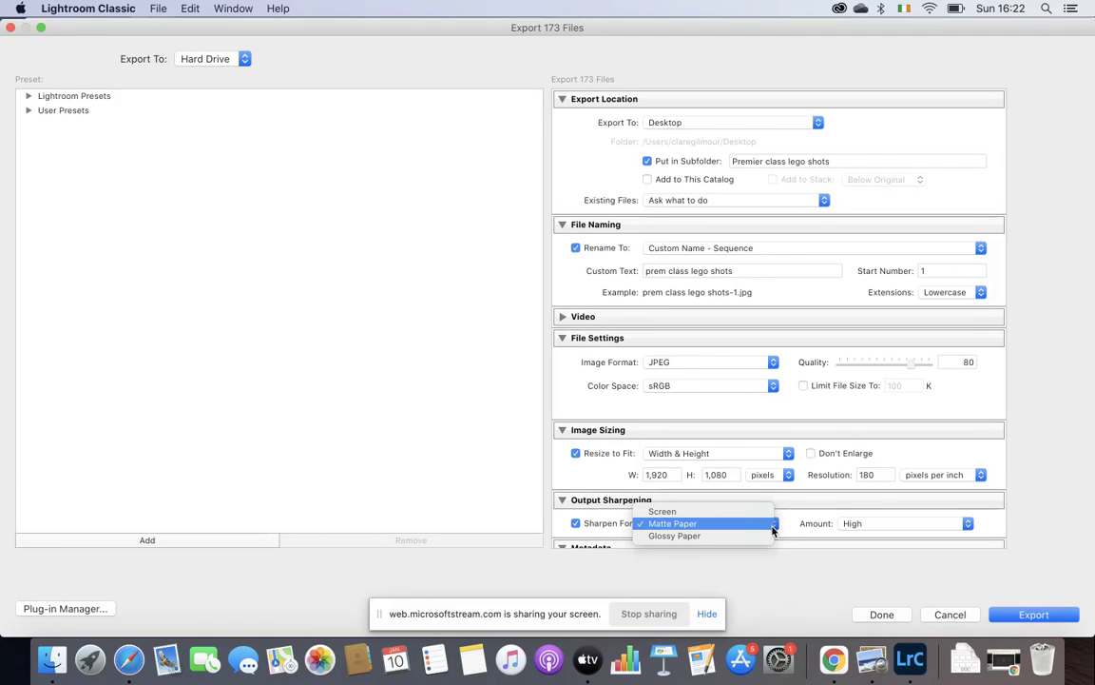
pyautogui.click(701, 514)
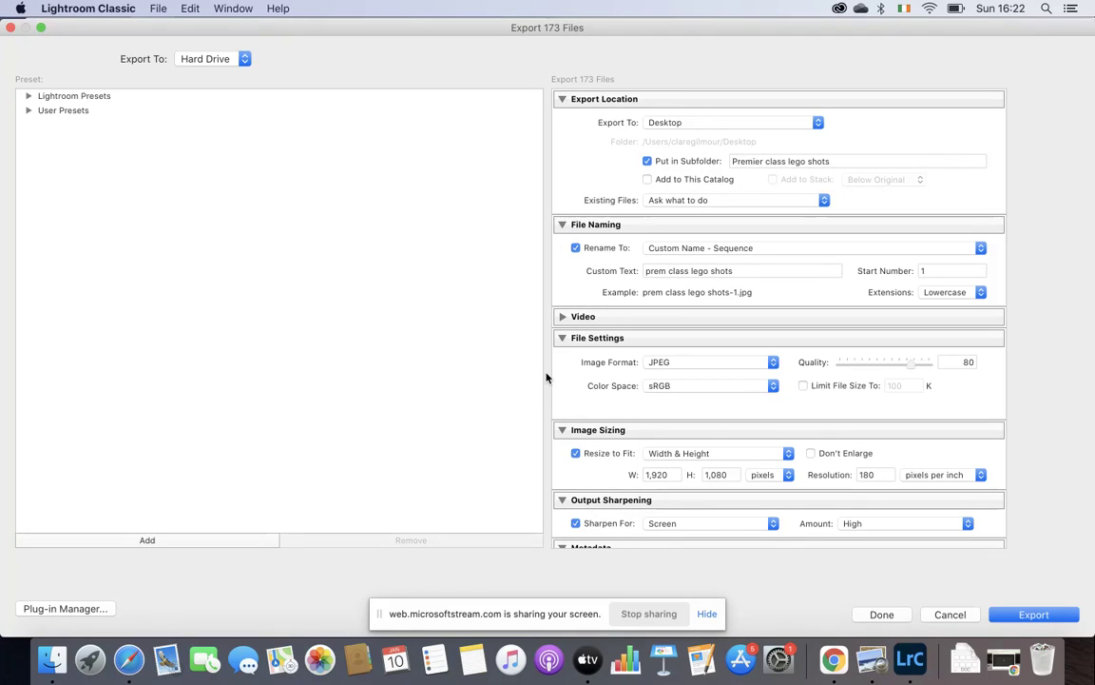
pyautogui.click(582, 548)
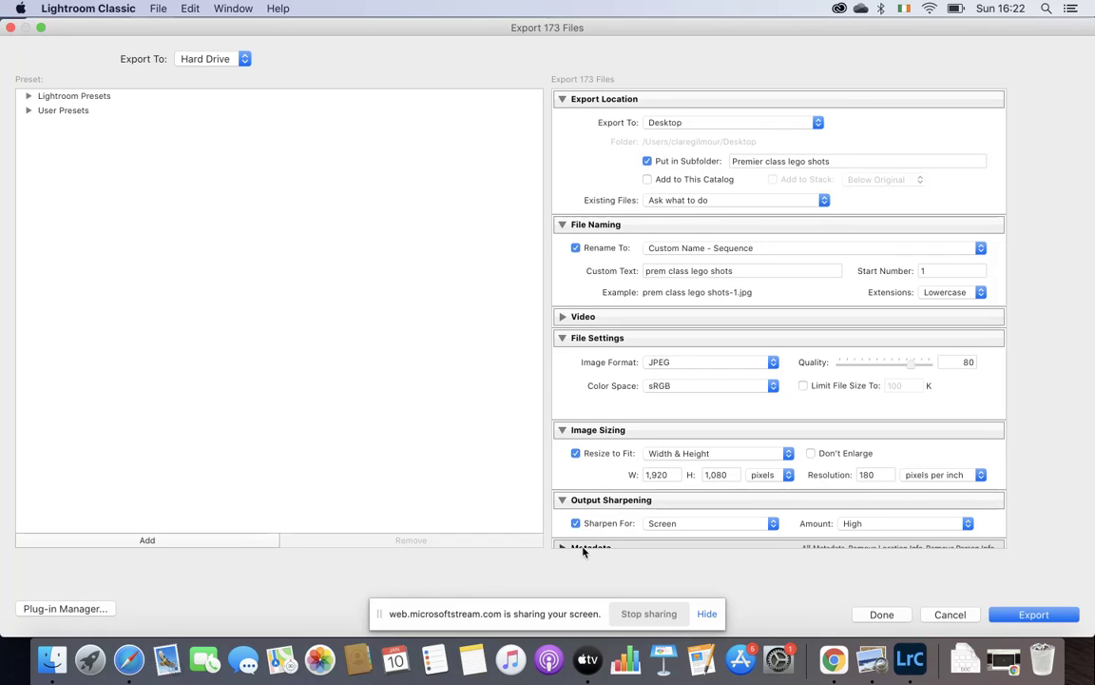
# - Reveal the Metadata export options, then export all 173 Lego photos
pyautogui.click(561, 548)
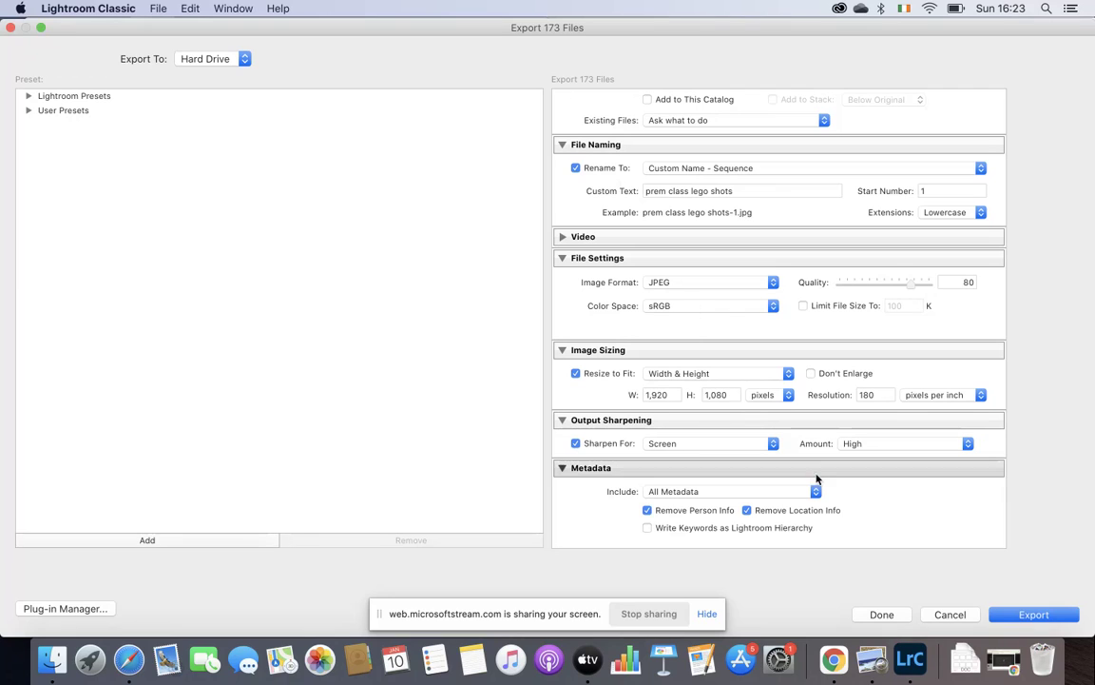
pyautogui.click(1034, 614)
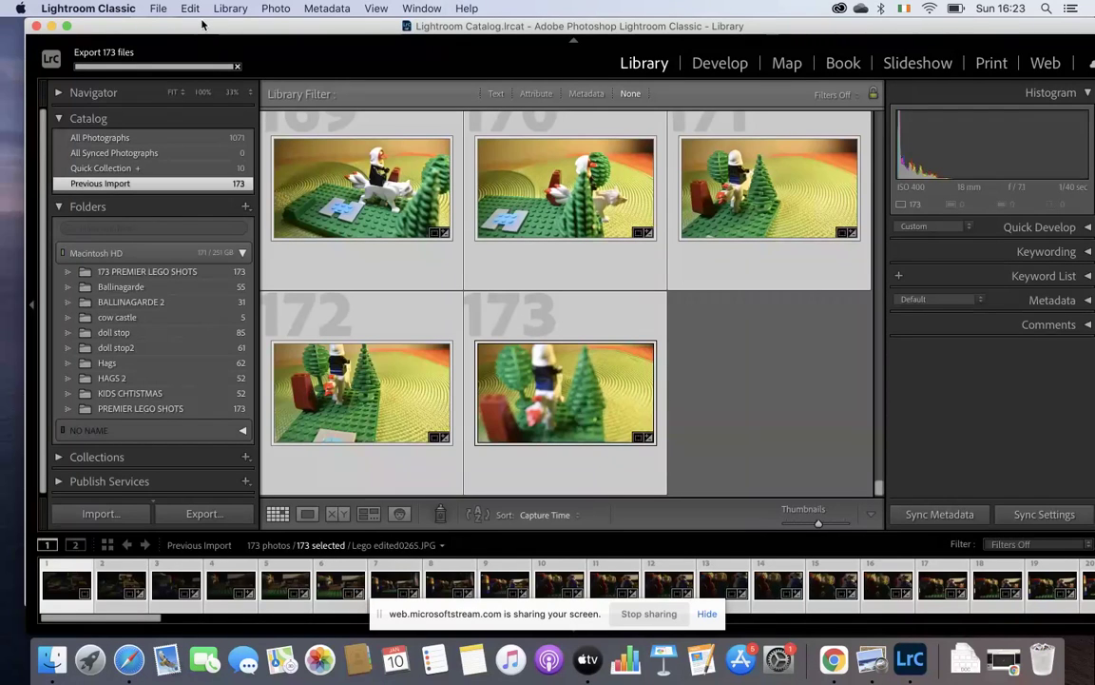
# - Minimize Lightroom and close the Preview instructions document to show the desktop folders
pyautogui.click(52, 26)
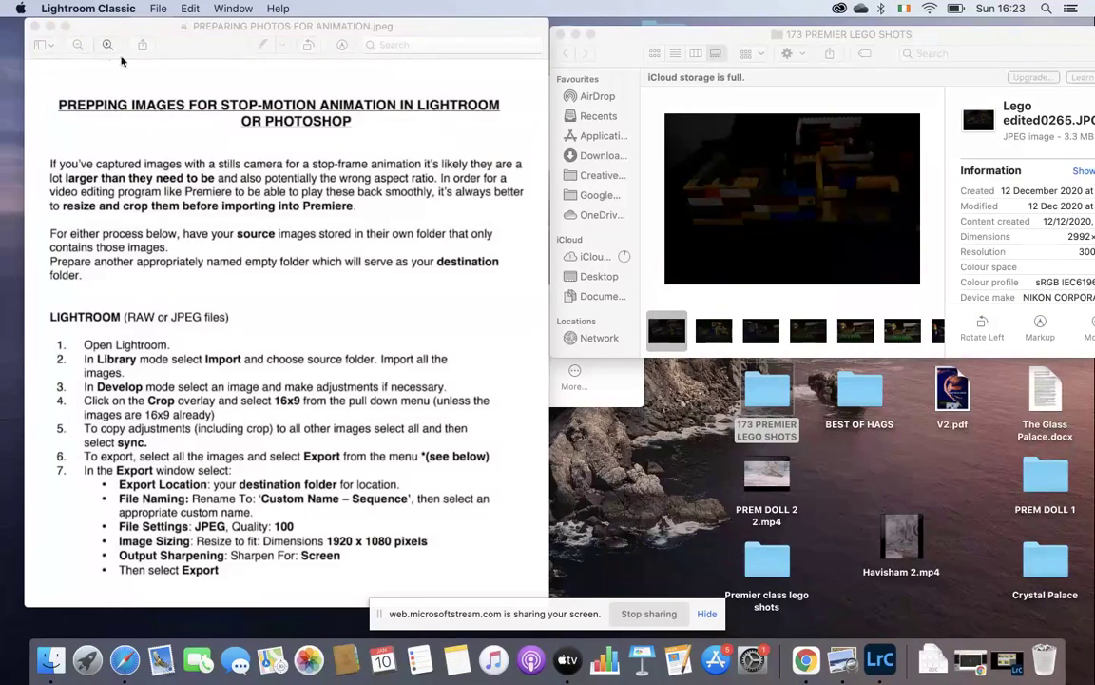
pyautogui.click(34, 26)
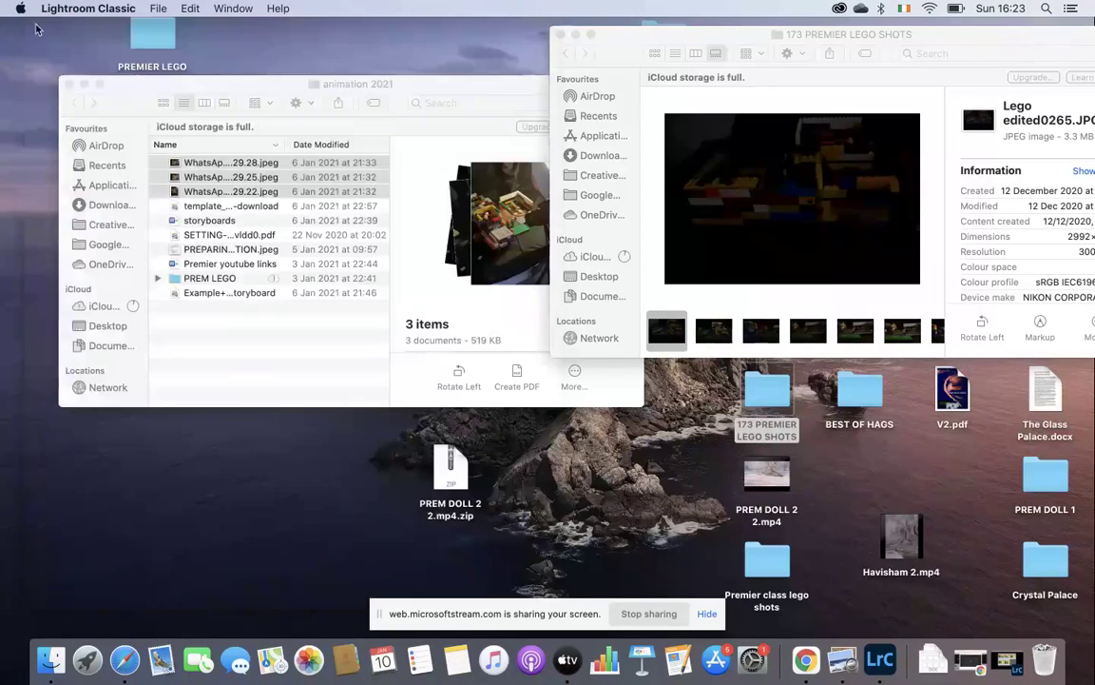